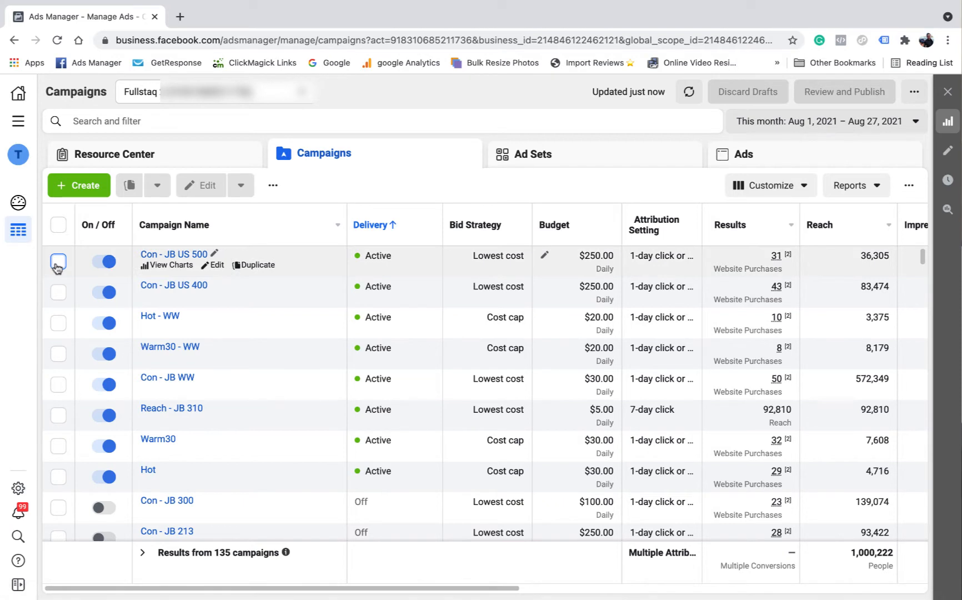
click(58, 292)
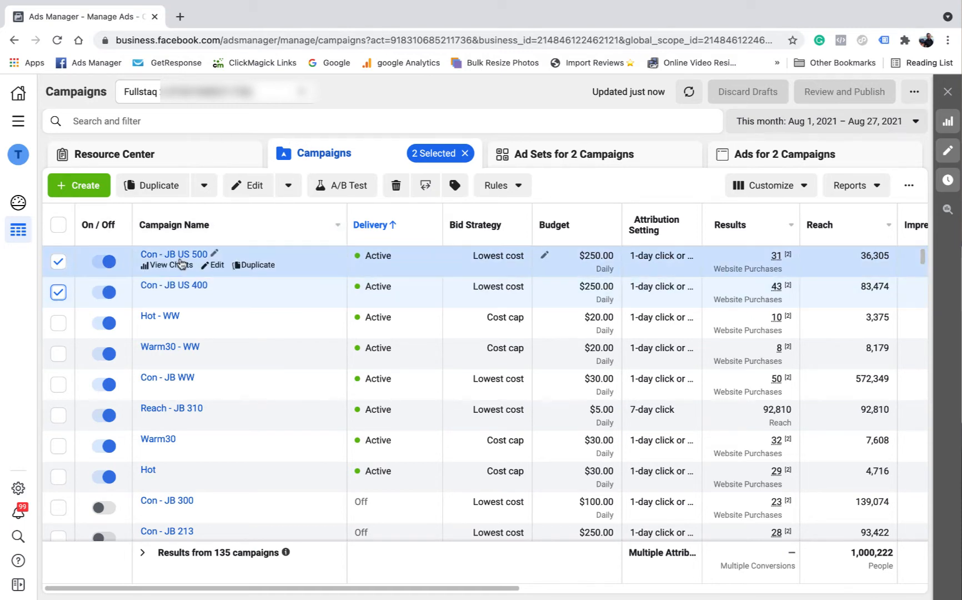
click(59, 261)
click(58, 292)
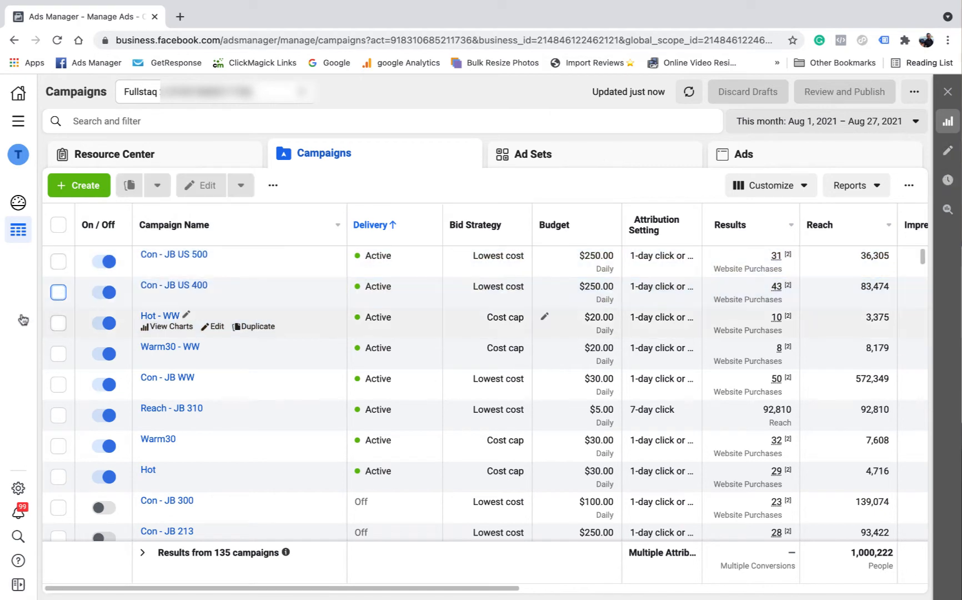
click(59, 323)
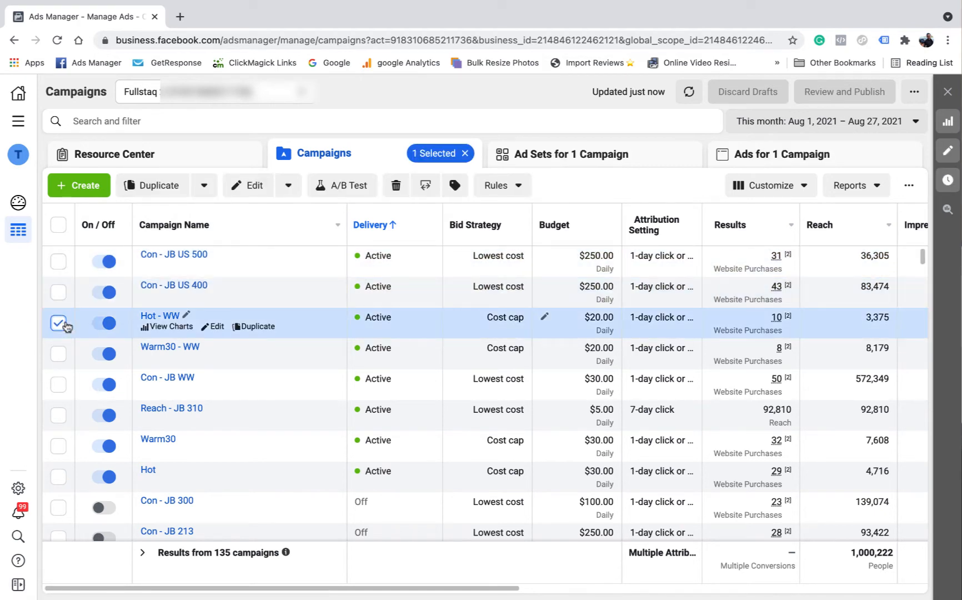
click(59, 354)
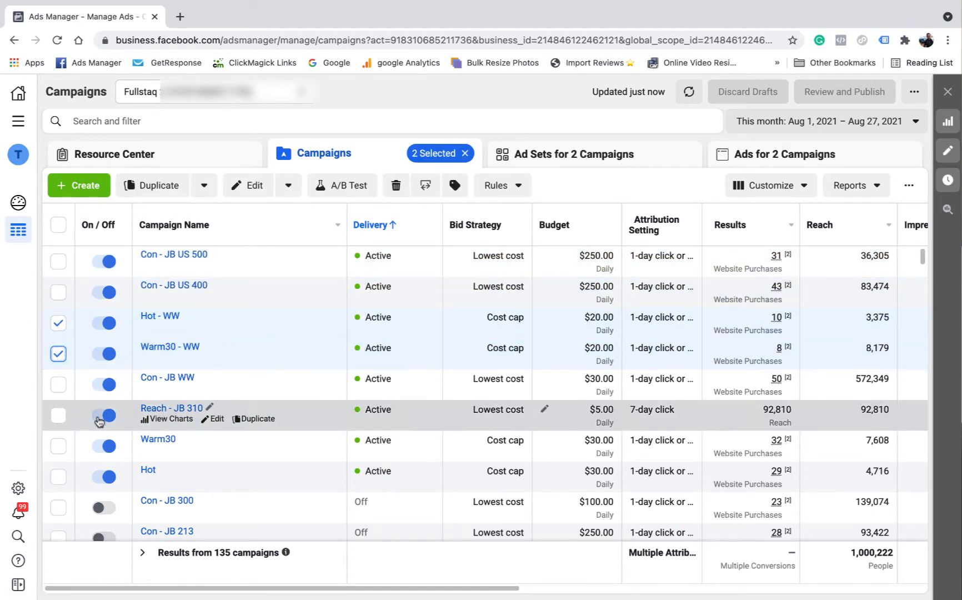
click(59, 449)
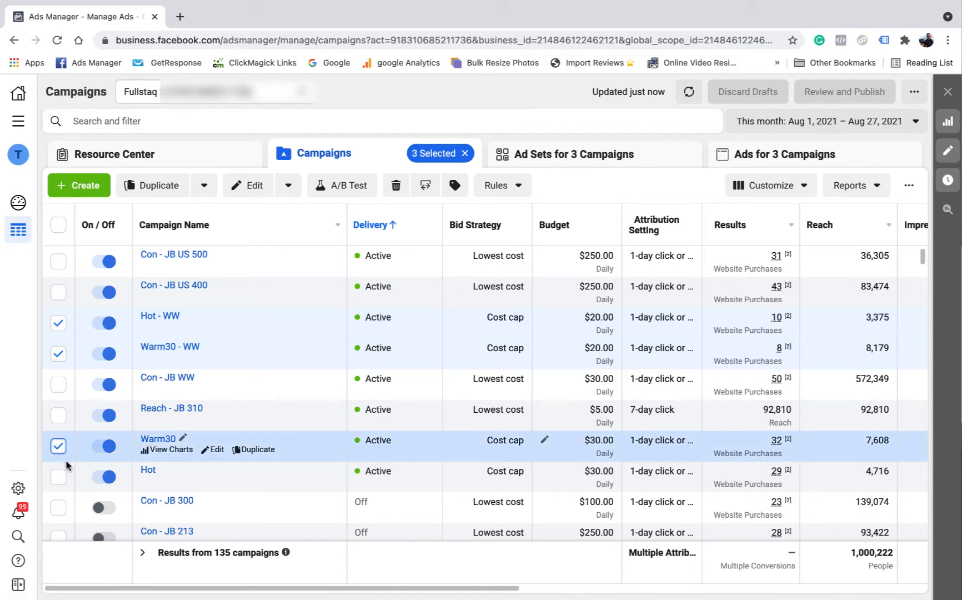
click(59, 479)
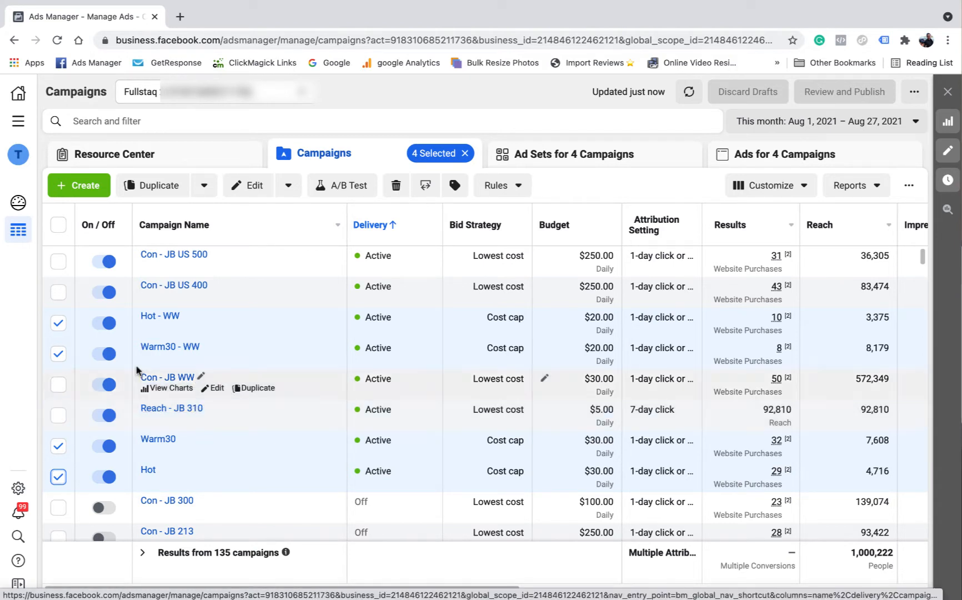
click(58, 323)
click(58, 353)
click(58, 445)
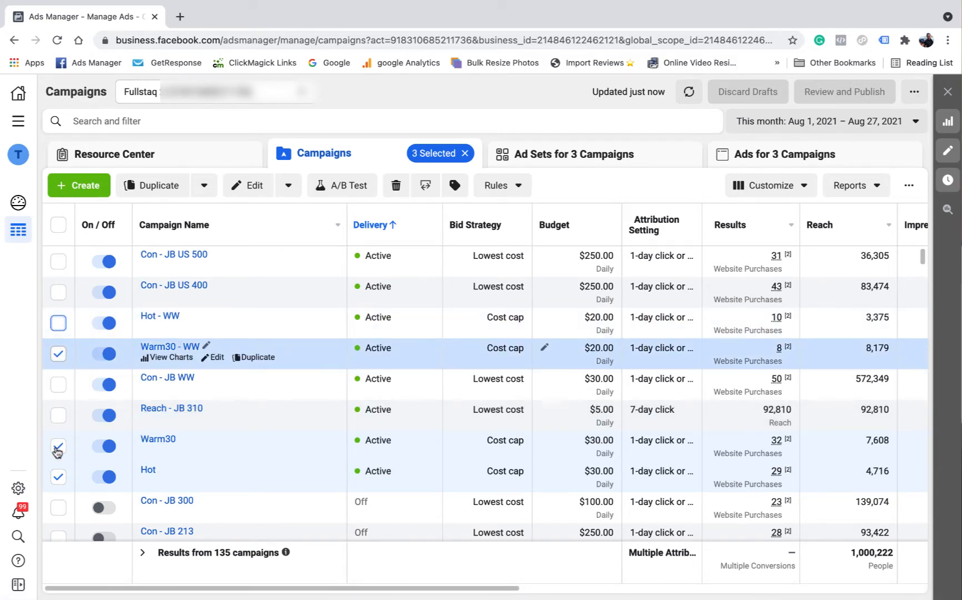
click(59, 476)
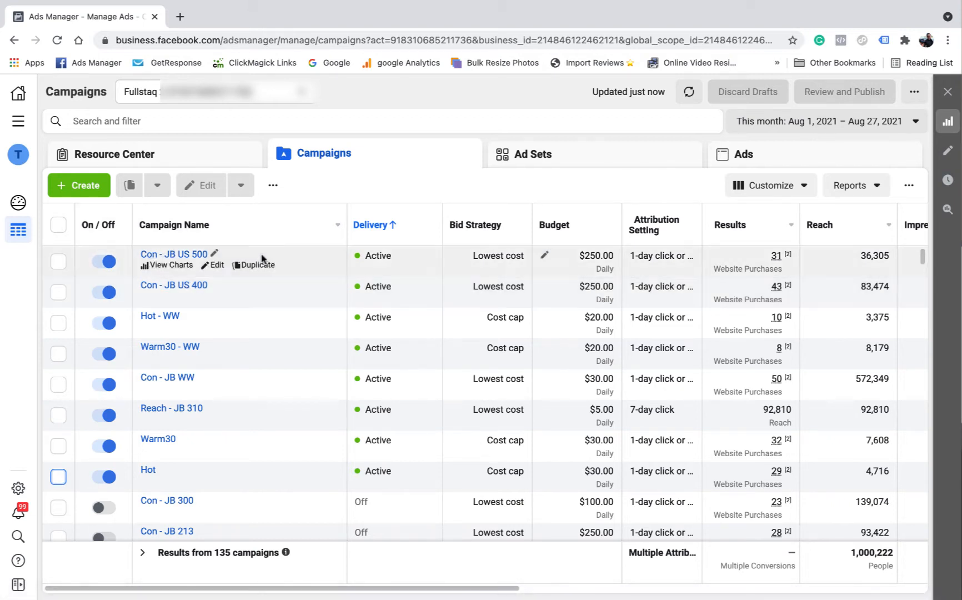
- Create a new auction campaign with the Conversions objective and continue to its settings
click(84, 189)
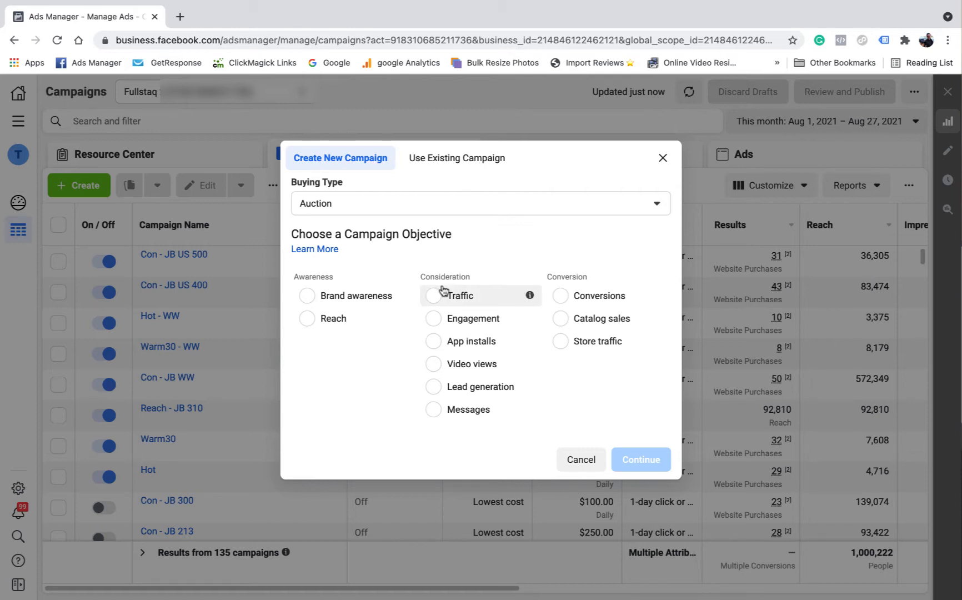
mouse_move(529, 295)
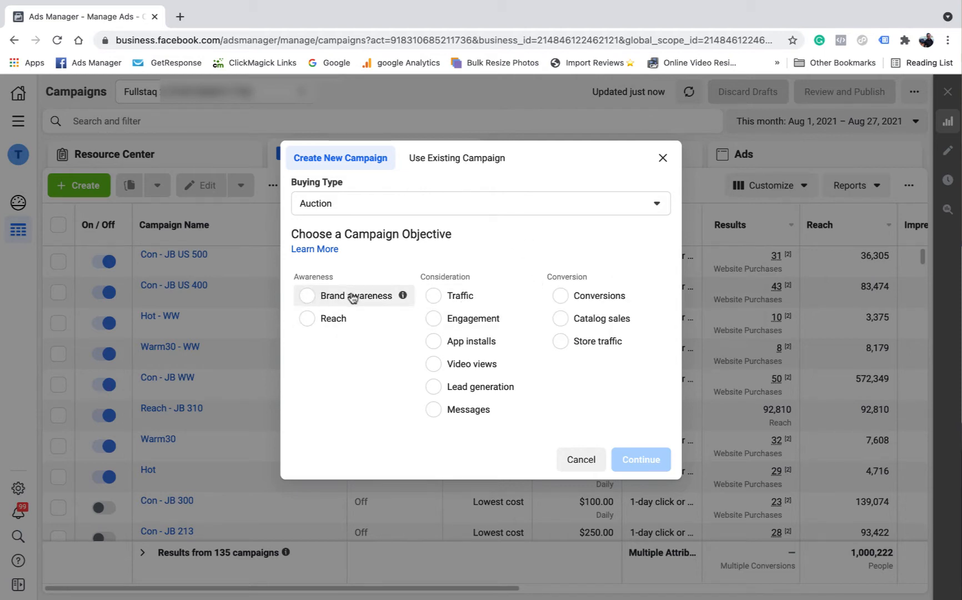
mouse_move(403, 295)
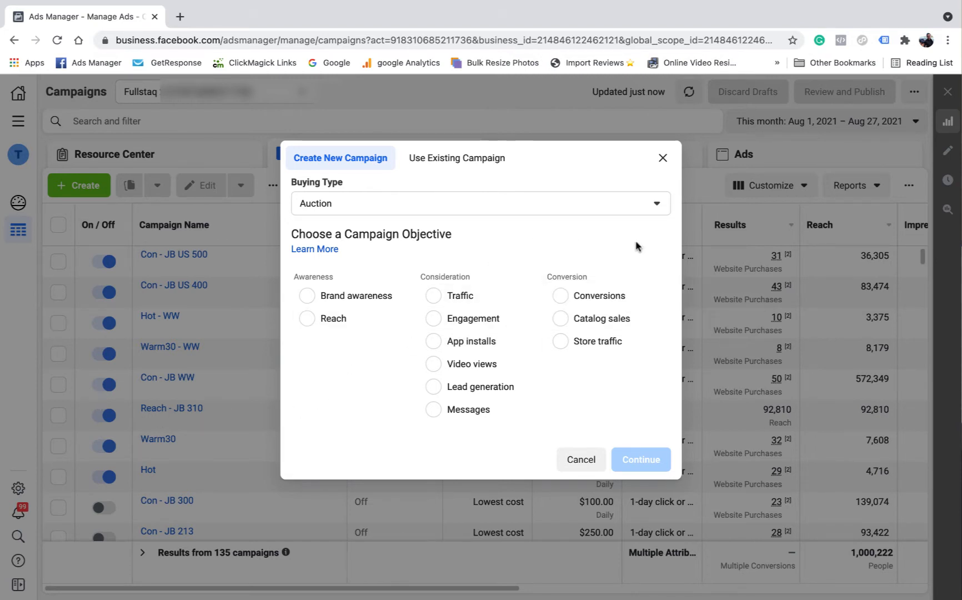
click(560, 300)
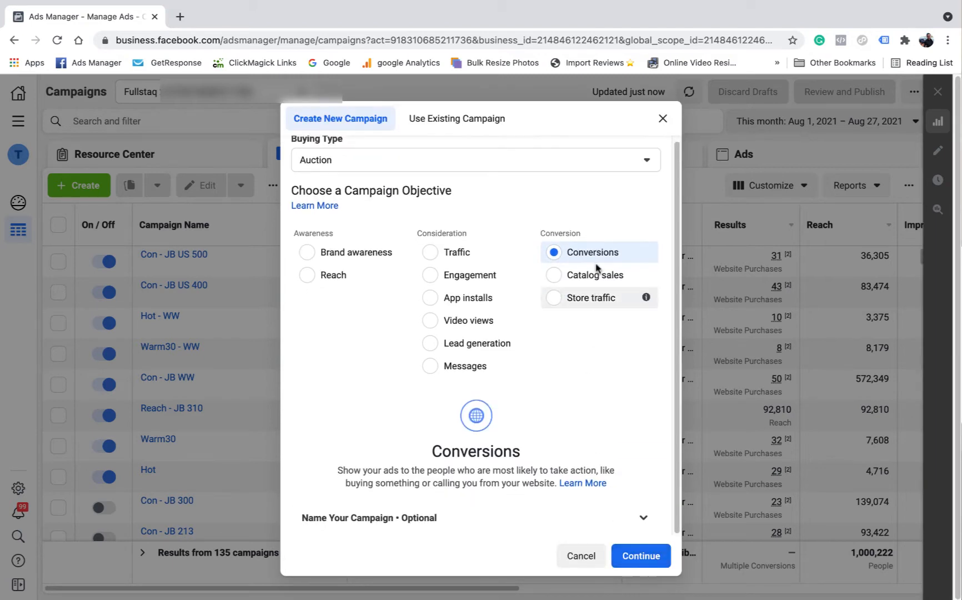
click(639, 555)
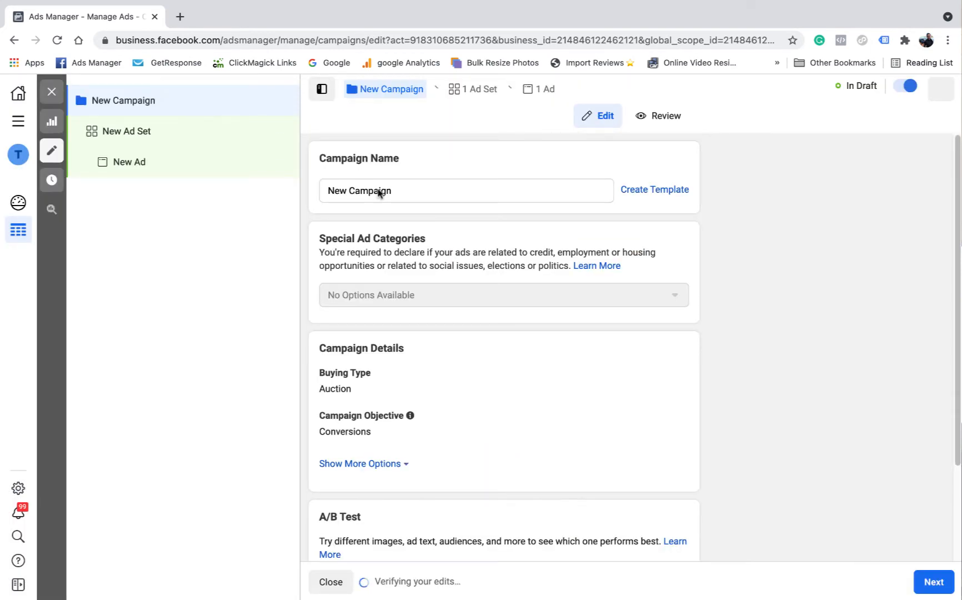
- Rename the new campaign as "Con - JB - US"
click(394, 192)
drag(361, 189, 329, 190)
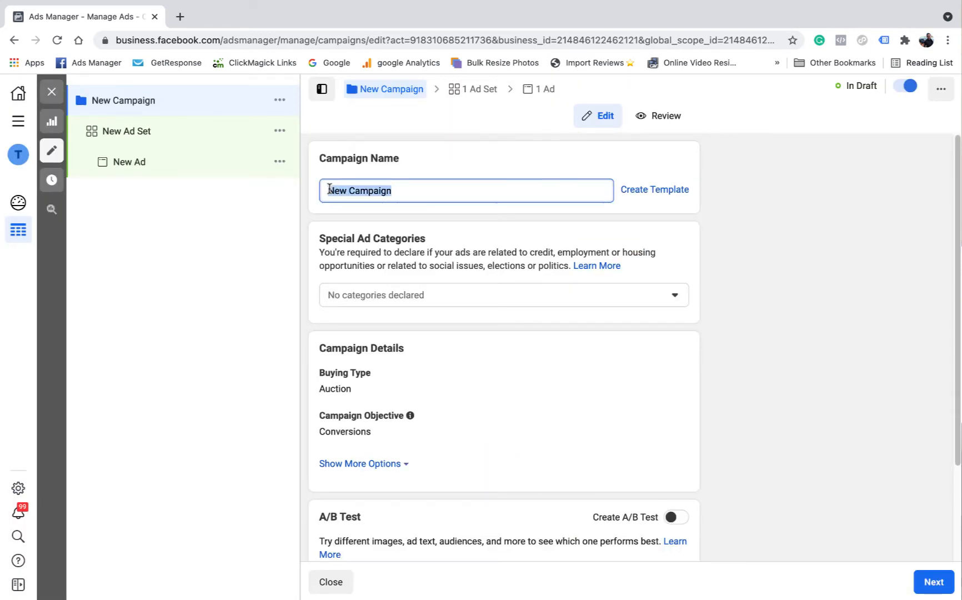
text(Con)
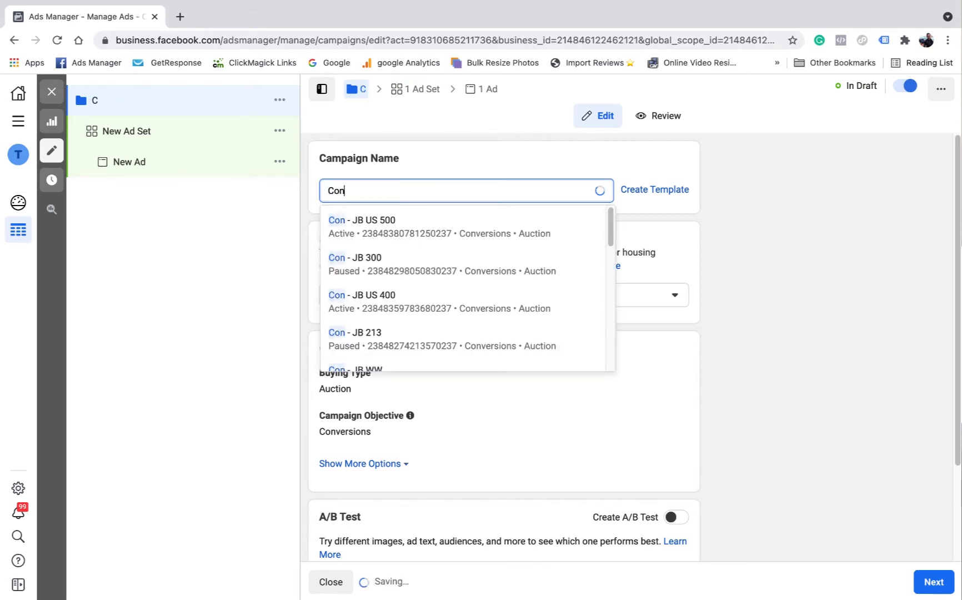
text( -)
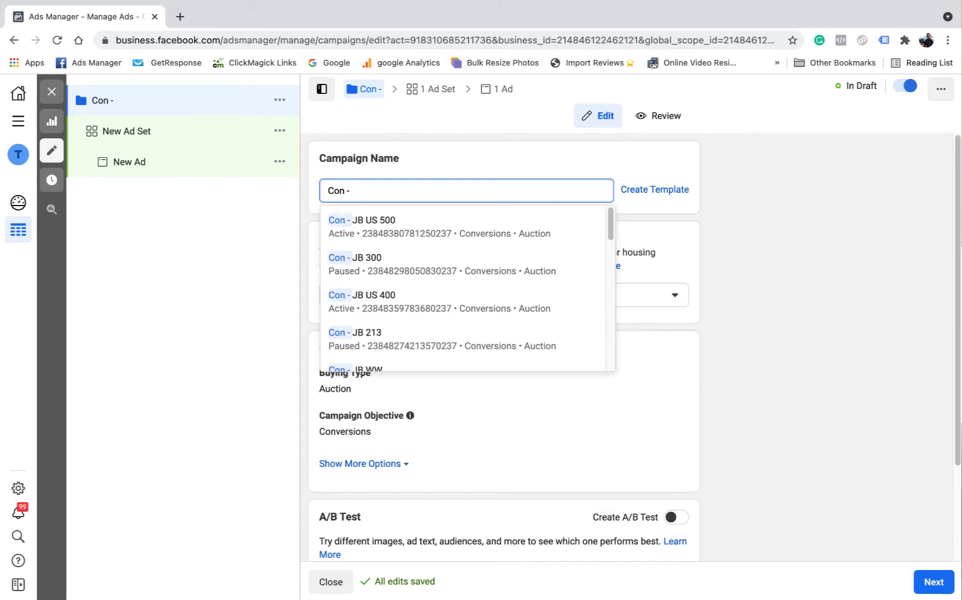
text(JB)
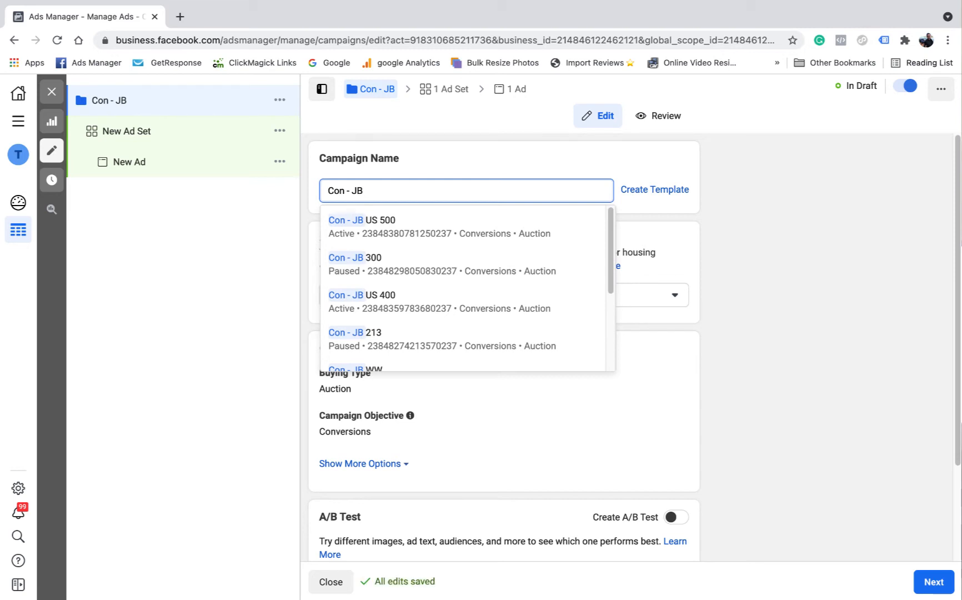
text(IS)
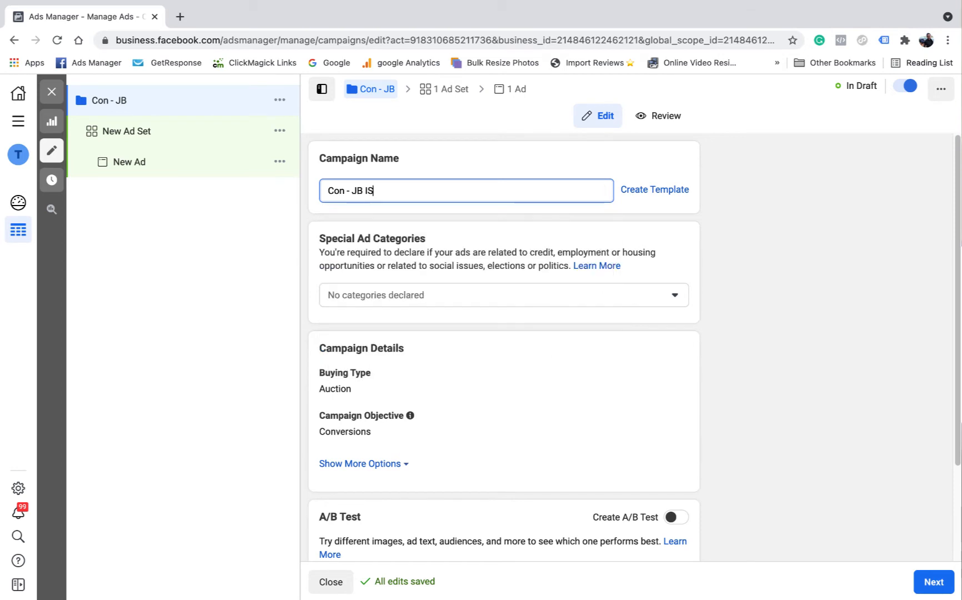
key(BackSpace)
key(BackSpace)
key(BackSpace)
text(US)
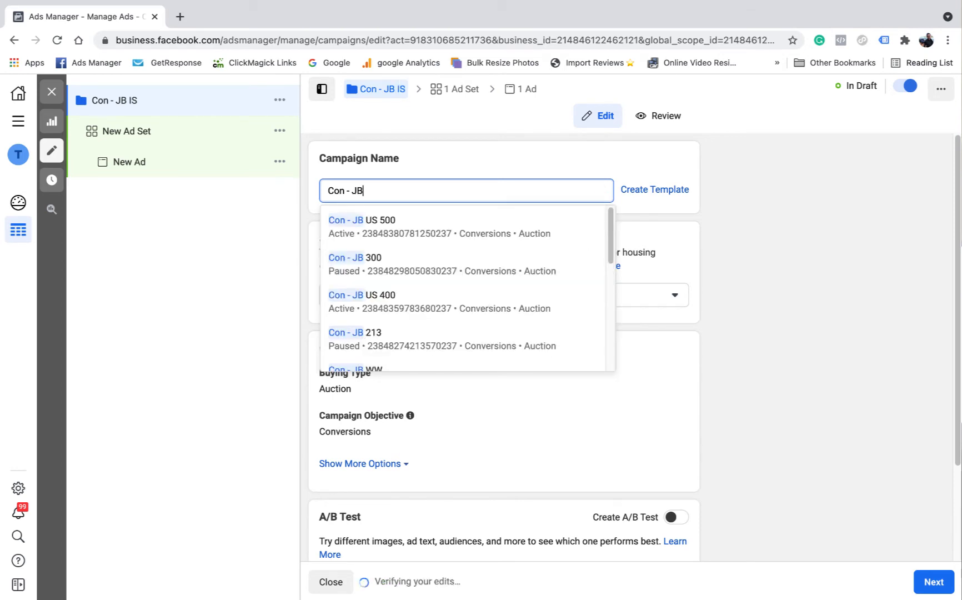
key(BackSpace)
key(BackSpace)
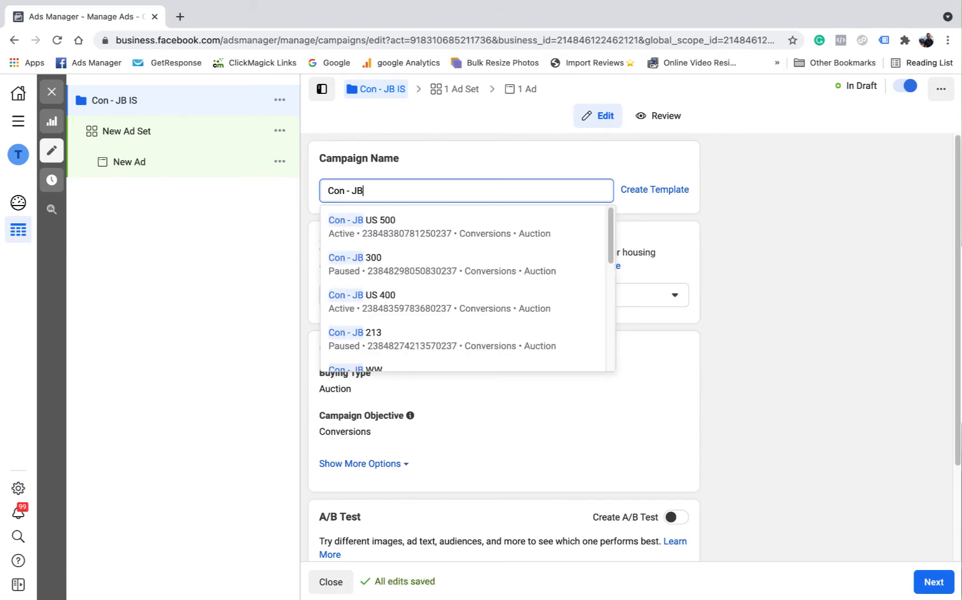
text(- US)
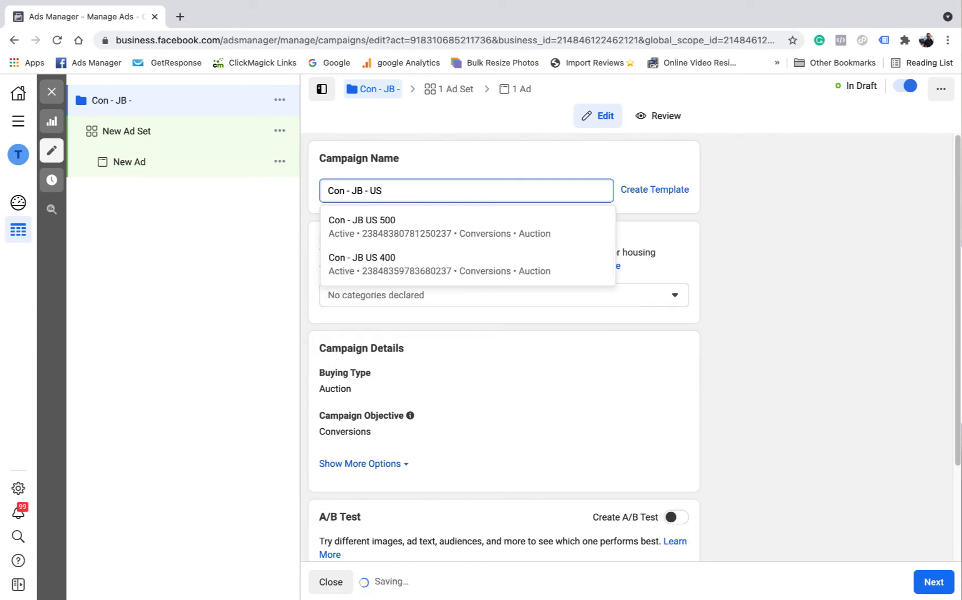
text( -)
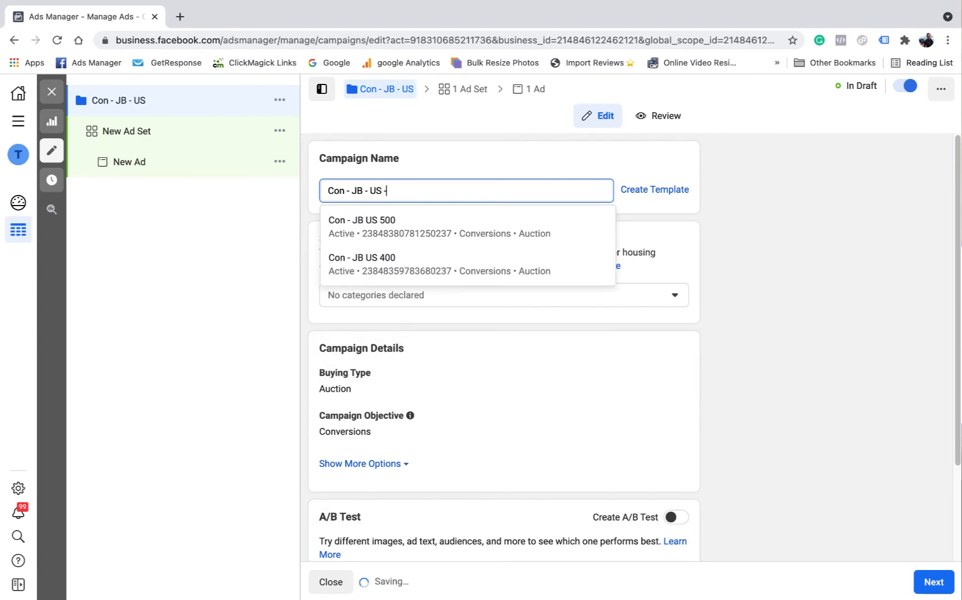
text( 1)
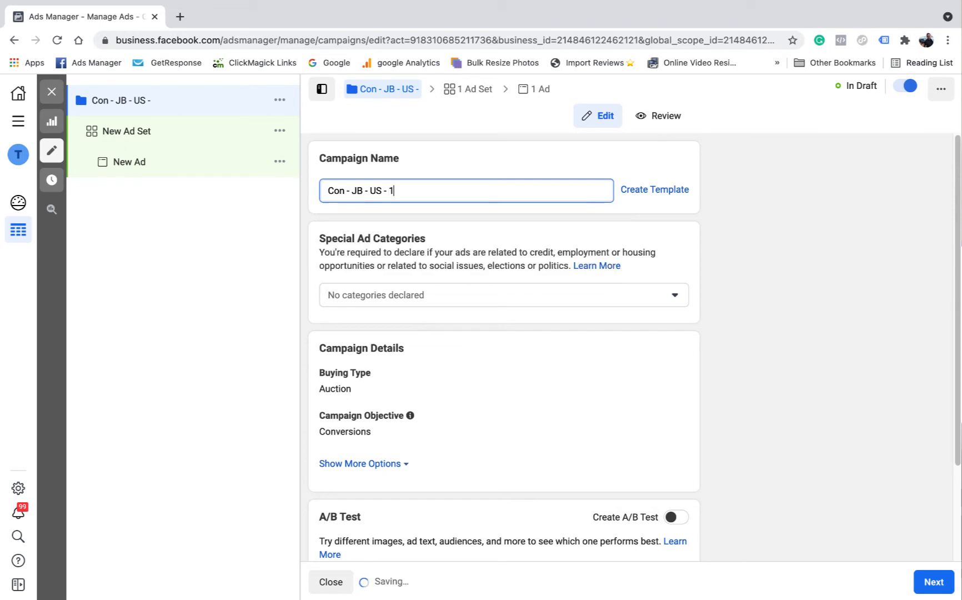
text(8/)
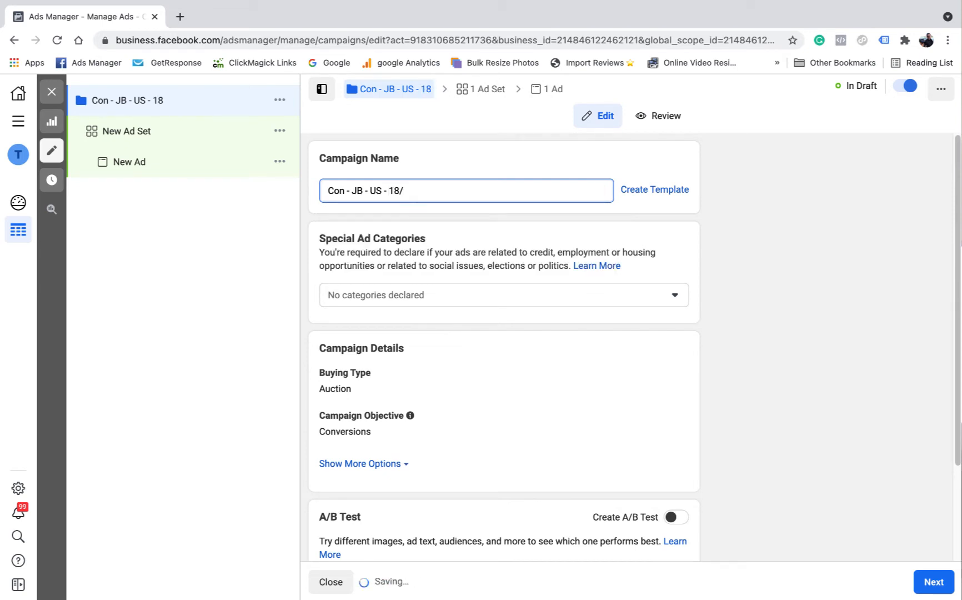
text(45)
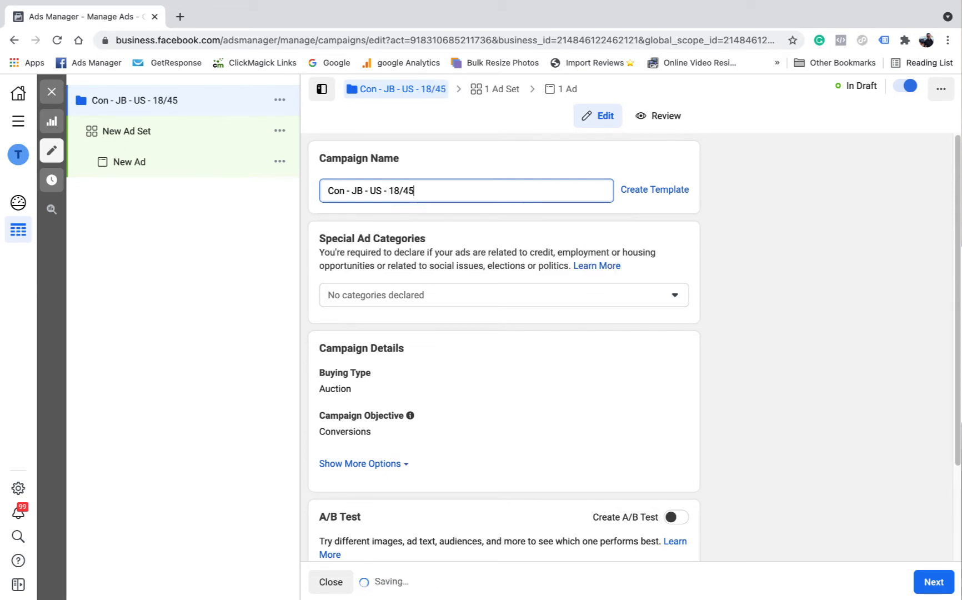
text( F)
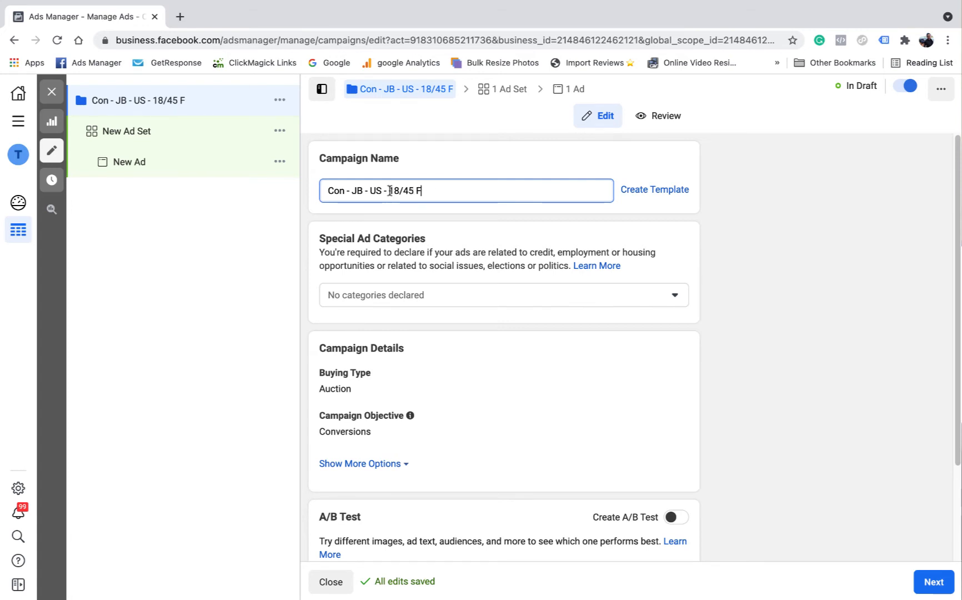
drag(385, 190, 443, 191)
key(BackSpace)
click(436, 163)
click(406, 192)
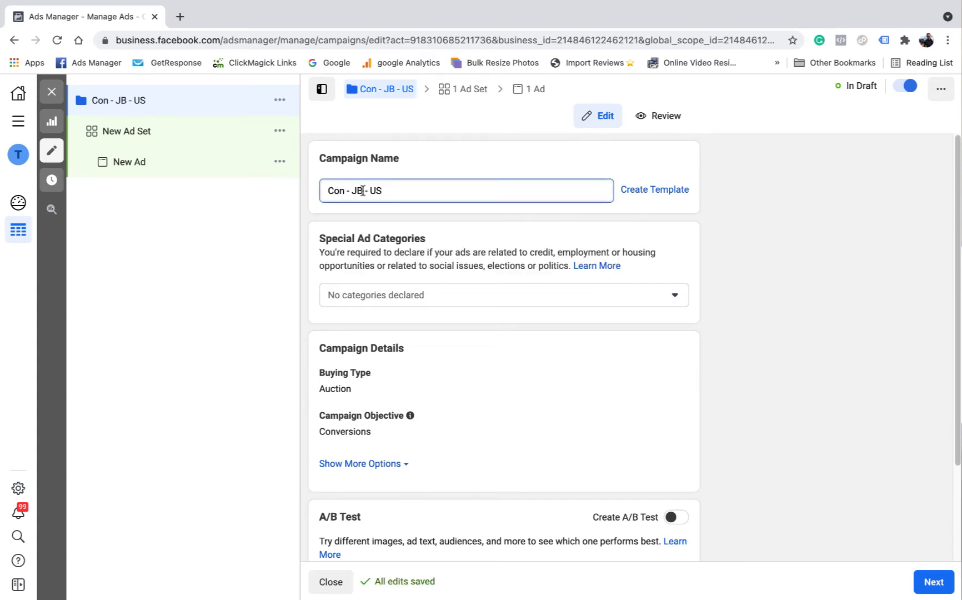
- Continue to the ad set level and rename the new ad set as "Con - JB - US"
scroll(528, 367, down, 3)
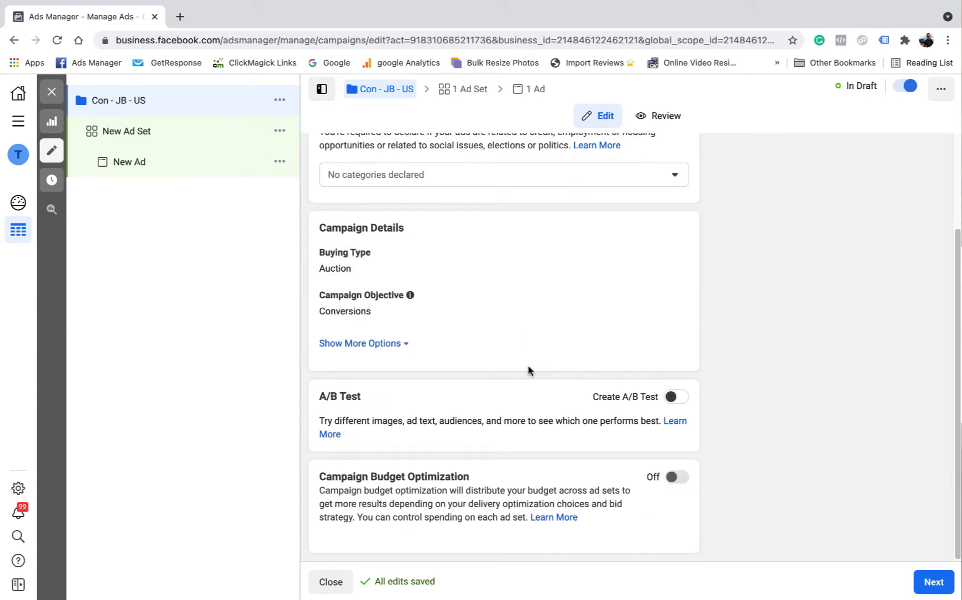
scroll(607, 323, up, 3)
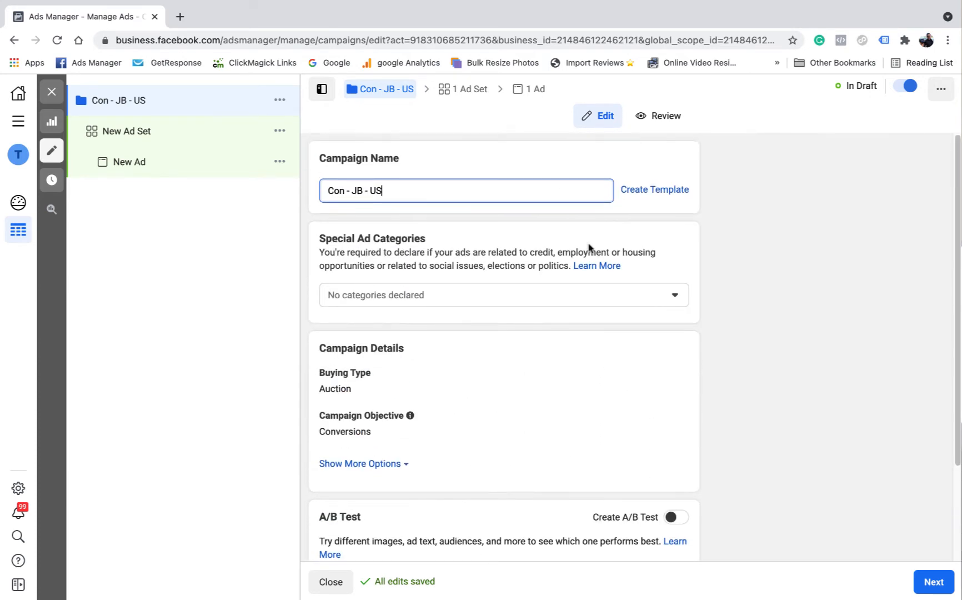
click(934, 584)
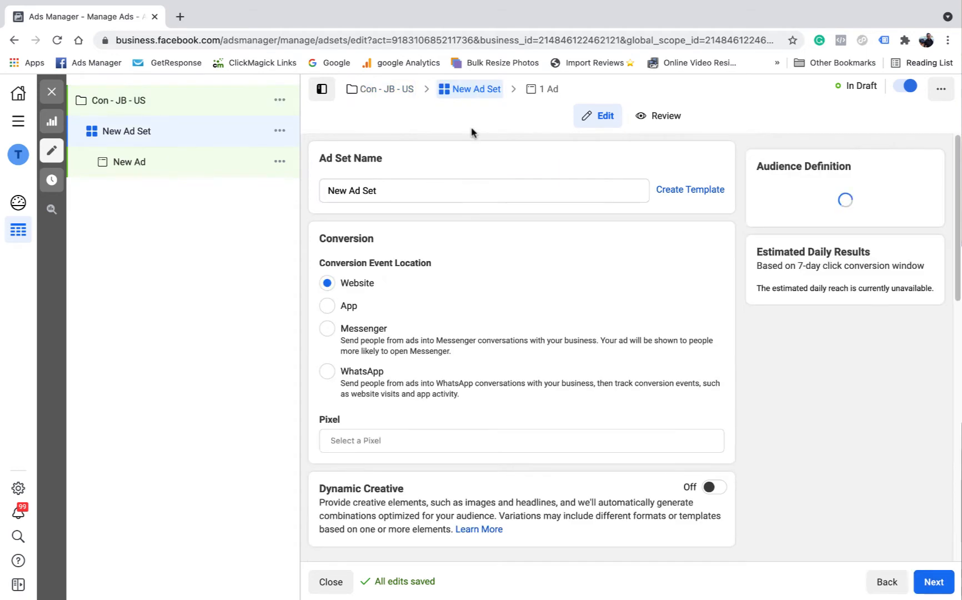
triple_click(367, 189)
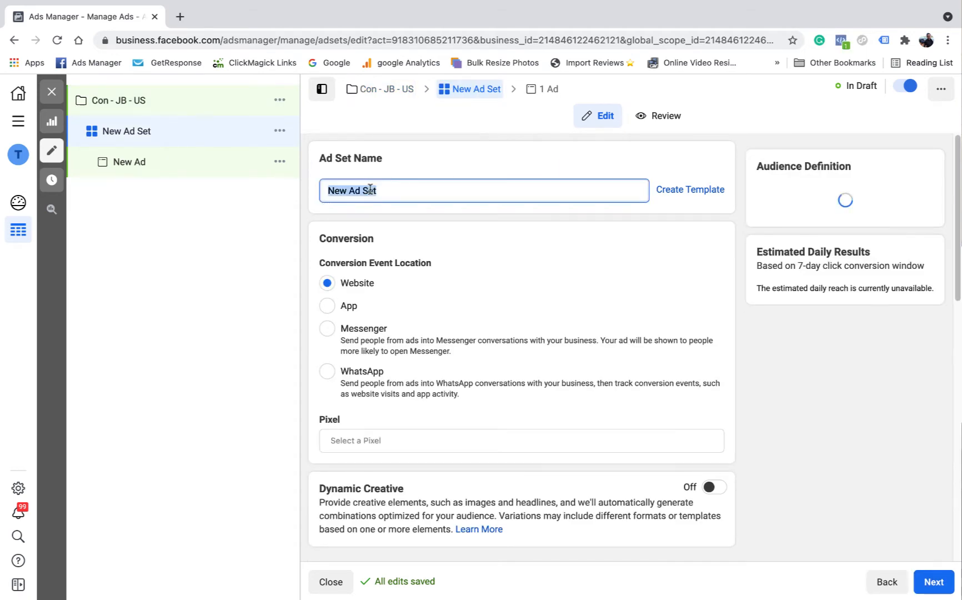
text(Con)
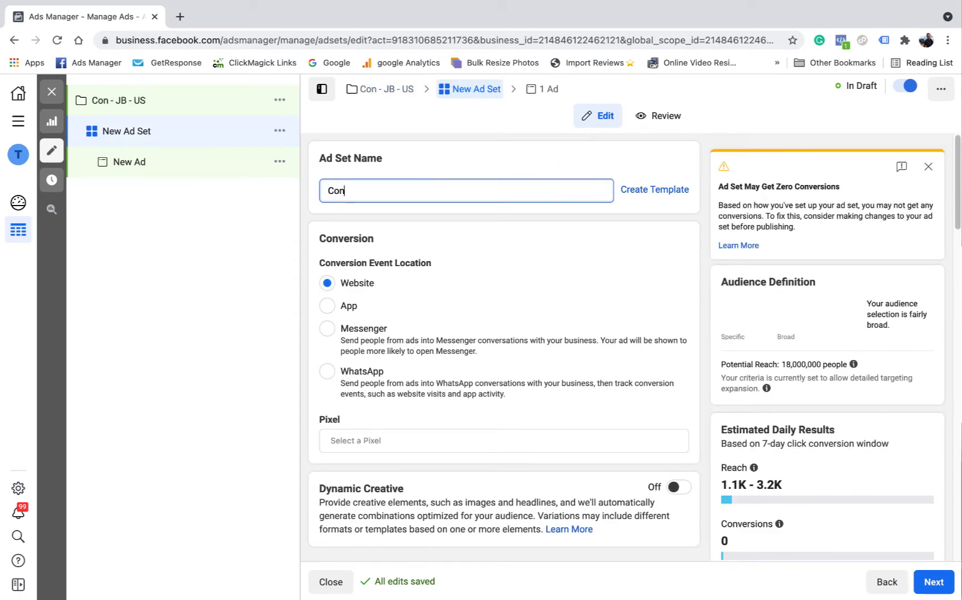
text( - )
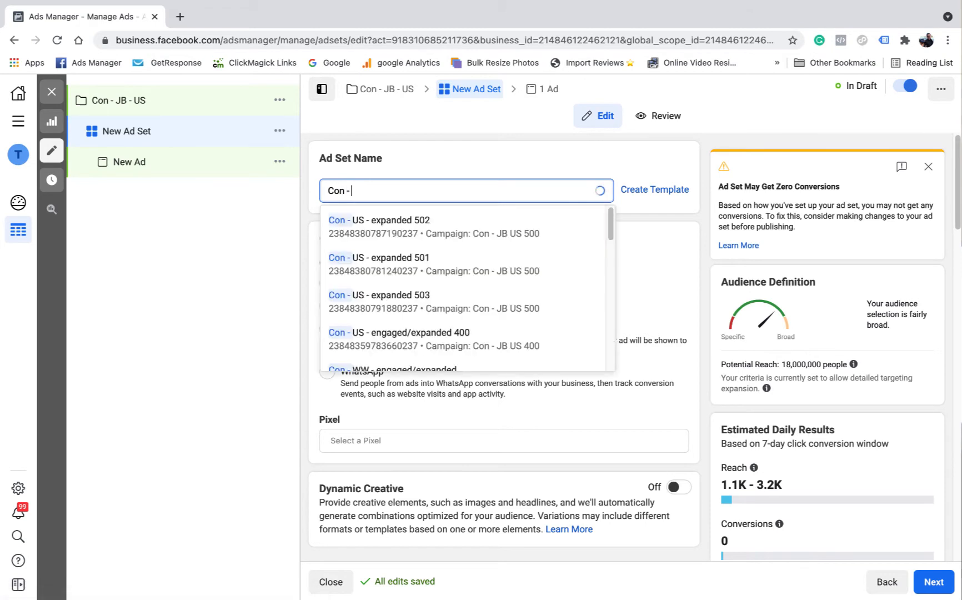
text(JB - US)
click(443, 169)
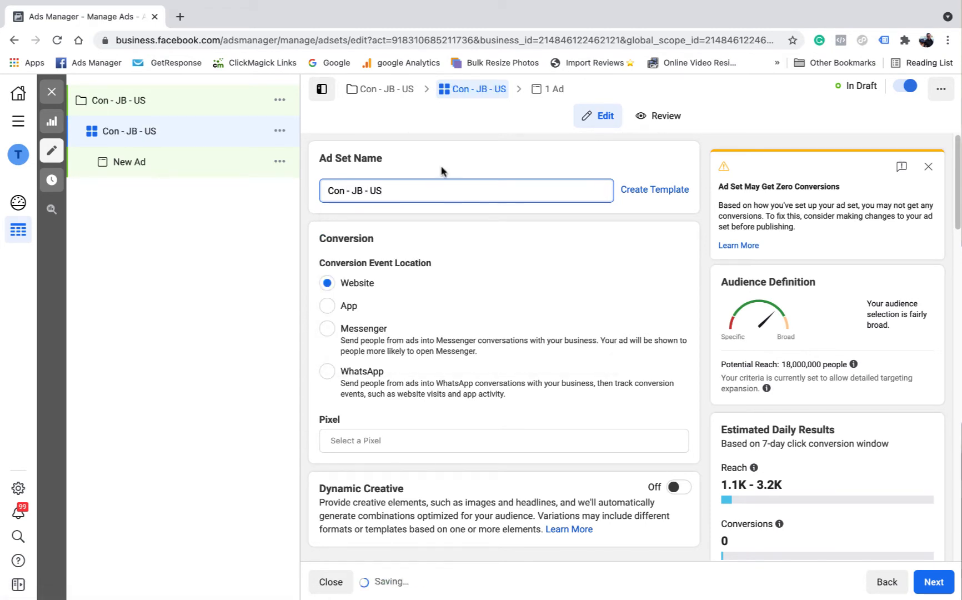
- Limit the ad set audience's maximum age to 54
scroll(513, 220, down, 2)
scroll(514, 229, down, 10)
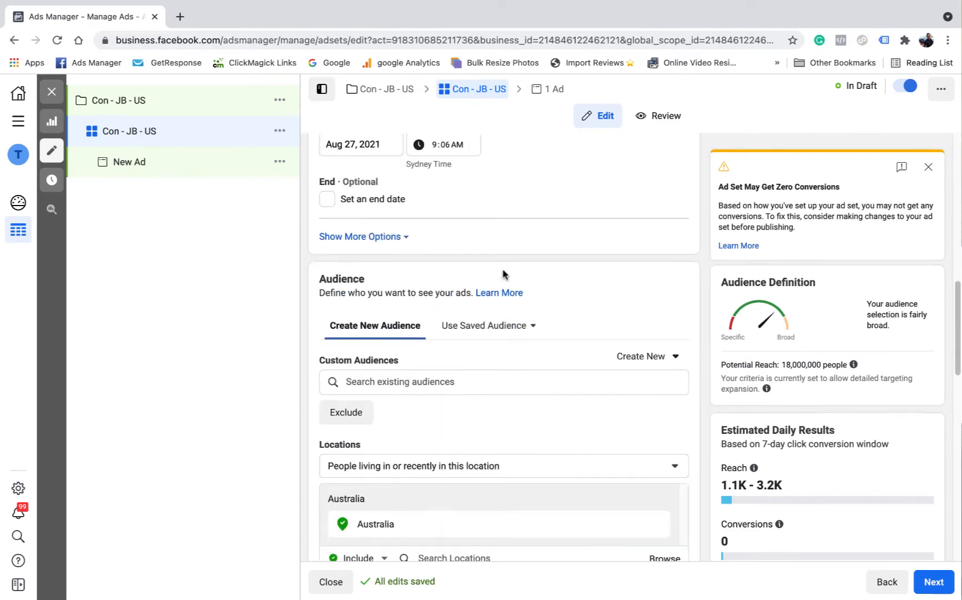
scroll(502, 272, down, 4)
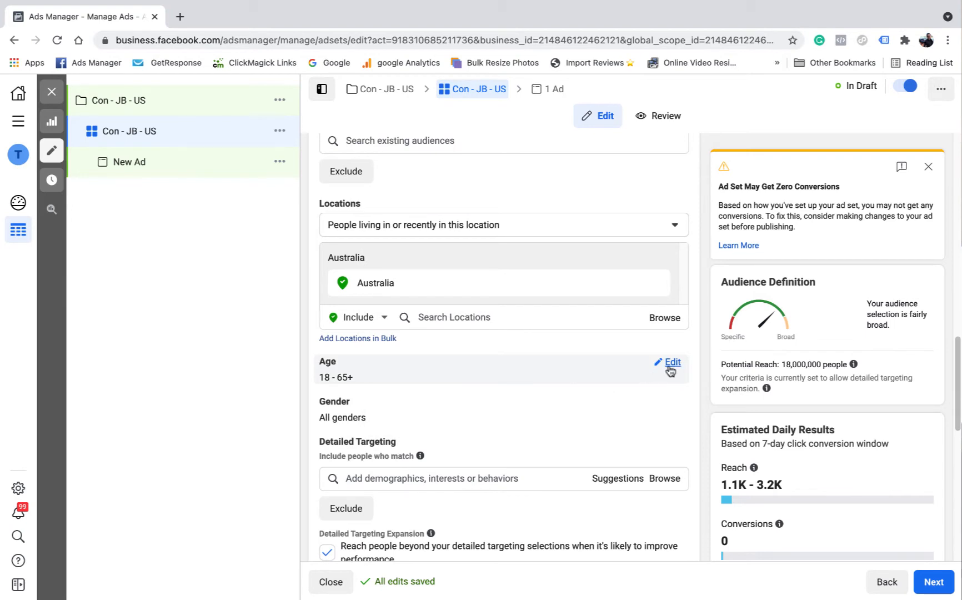
click(671, 364)
click(431, 388)
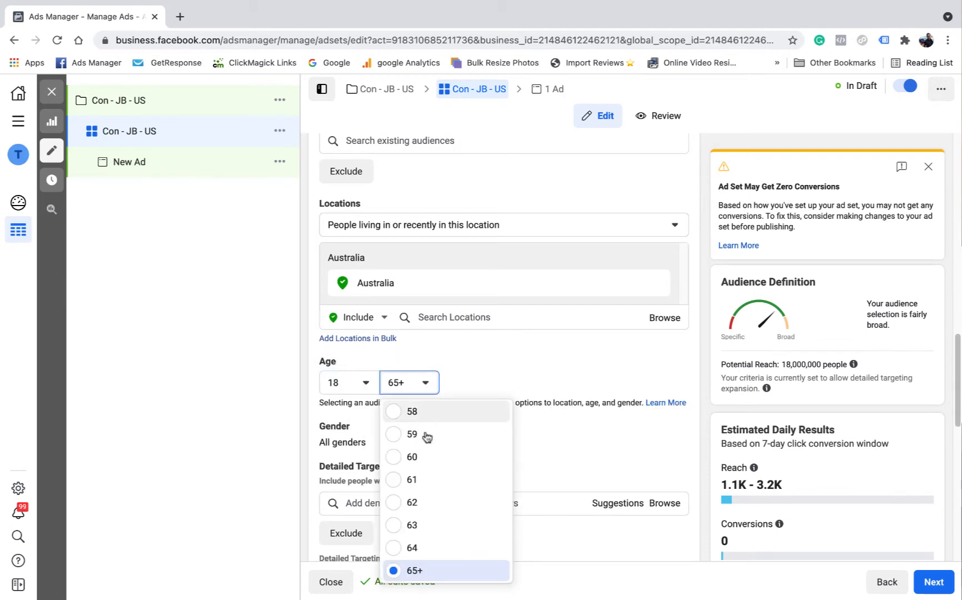
scroll(428, 422, up, 3)
click(401, 438)
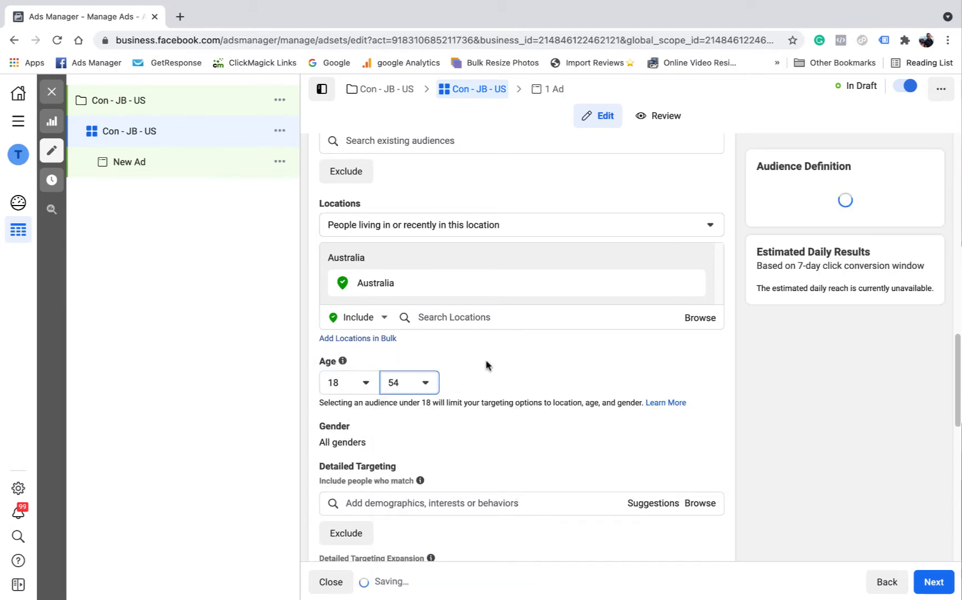
- Append the age range to the ad set name so it reads "Con - JB - US - 18/54"
scroll(486, 365, up, 20)
click(411, 194)
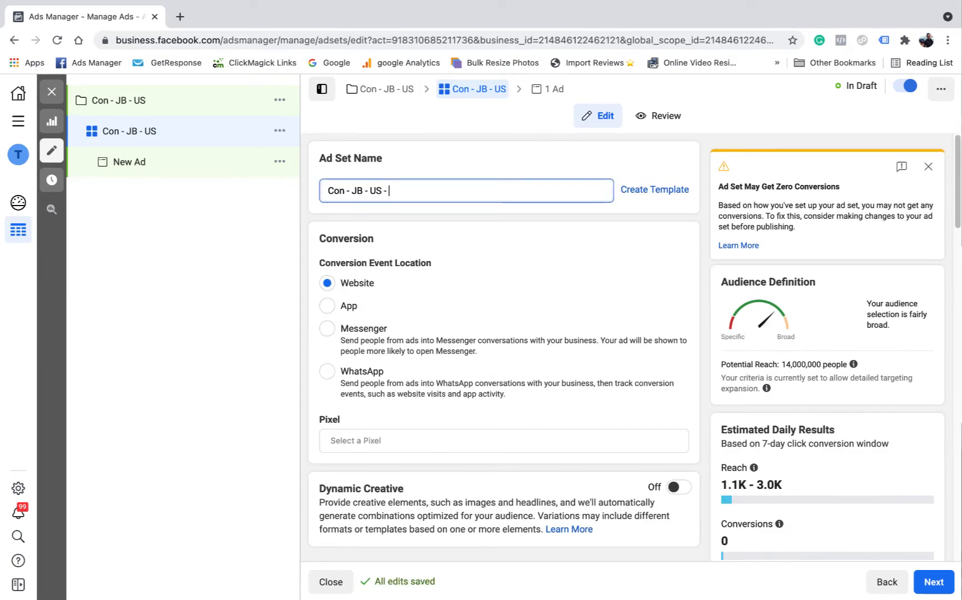
text(18/54)
click(503, 154)
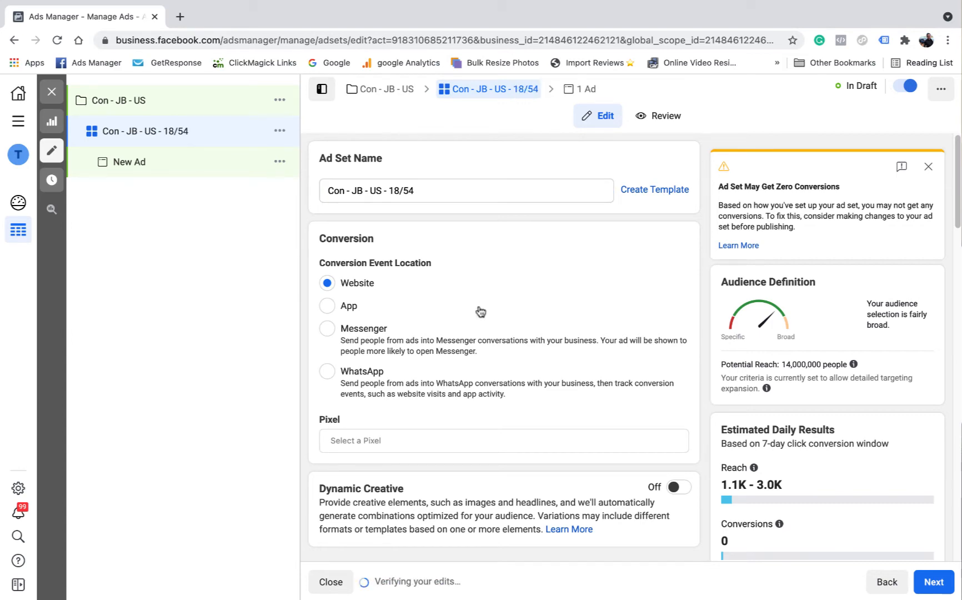
- Add Australia to the country part of the ad set name, making it "Con - JB - US/AUS - 18/54"
scroll(481, 310, down, 15)
scroll(479, 322, down, 2)
scroll(507, 327, up, 15)
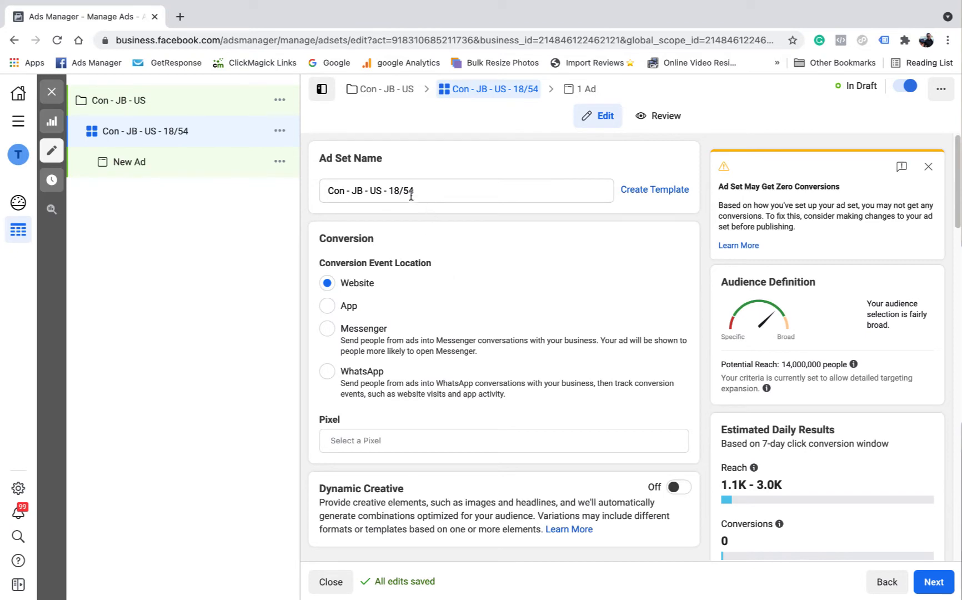
click(381, 190)
text(/AUS)
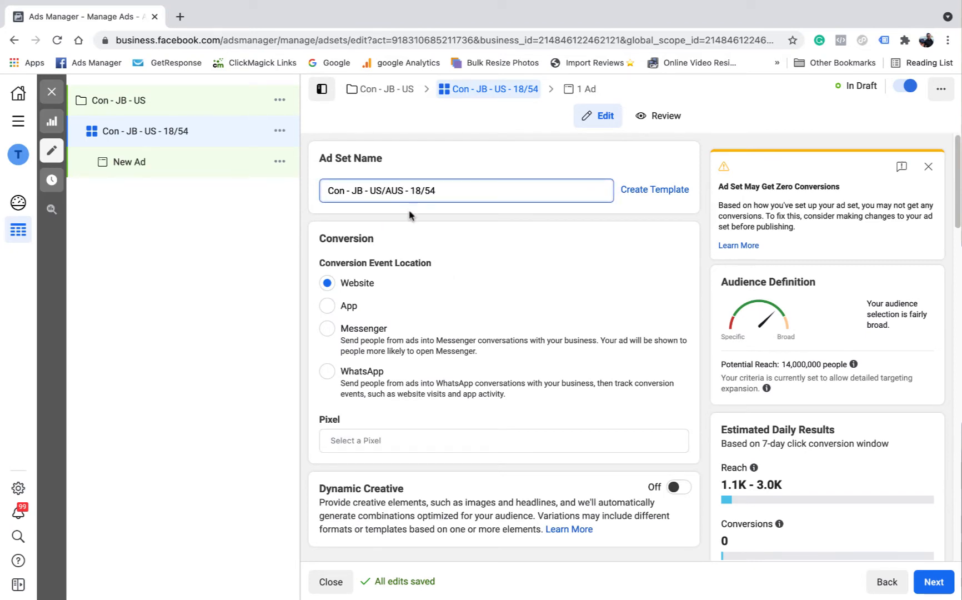
click(431, 277)
- Add the United States country/region to the audience's included locations
scroll(500, 387, down, 12)
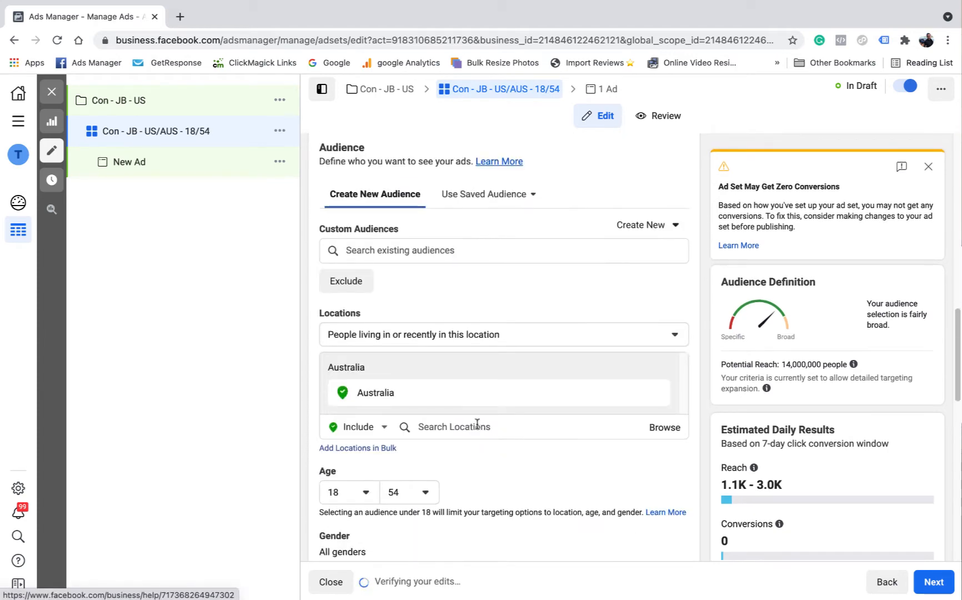
click(453, 427)
text(uni)
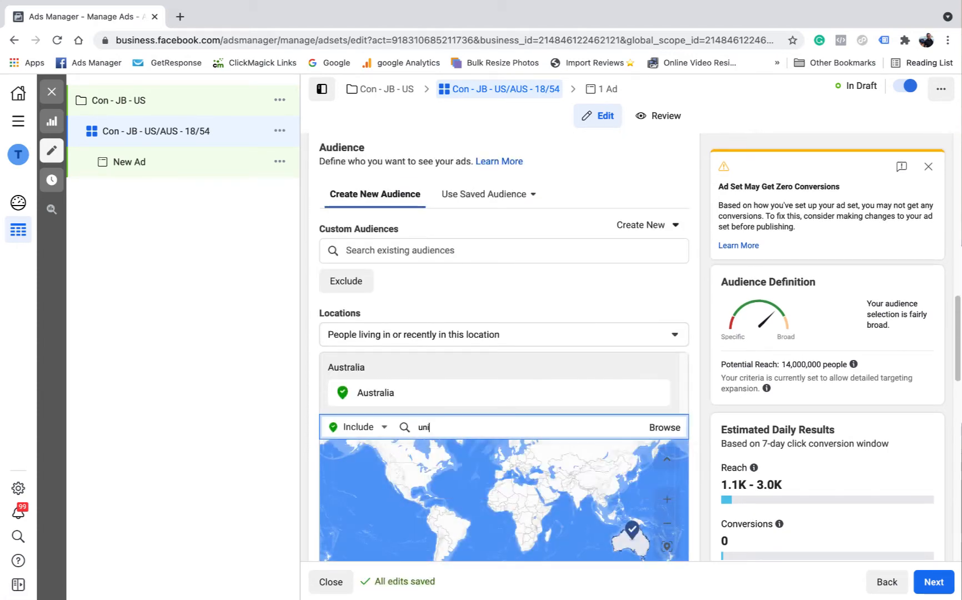
text(ted)
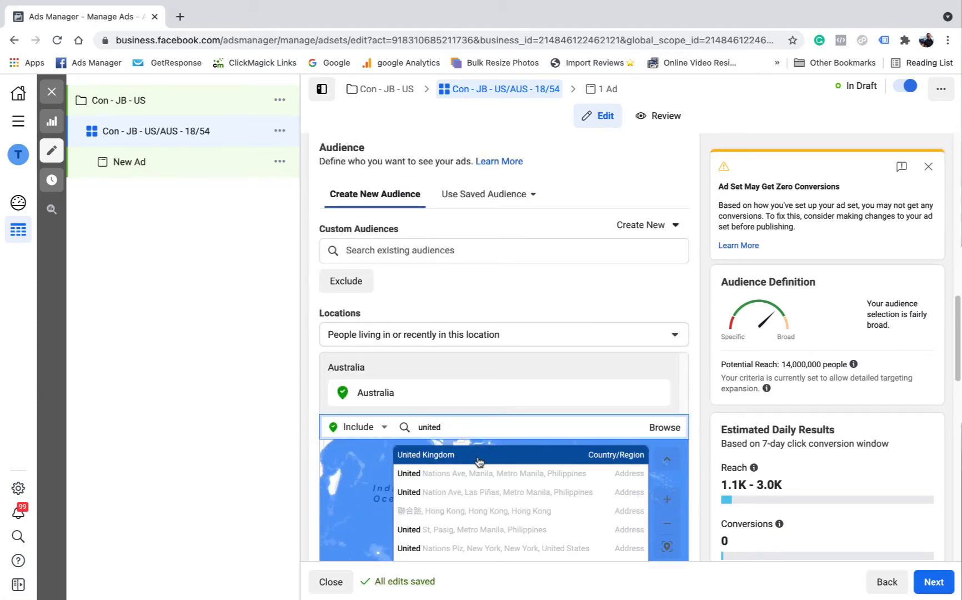
text( st)
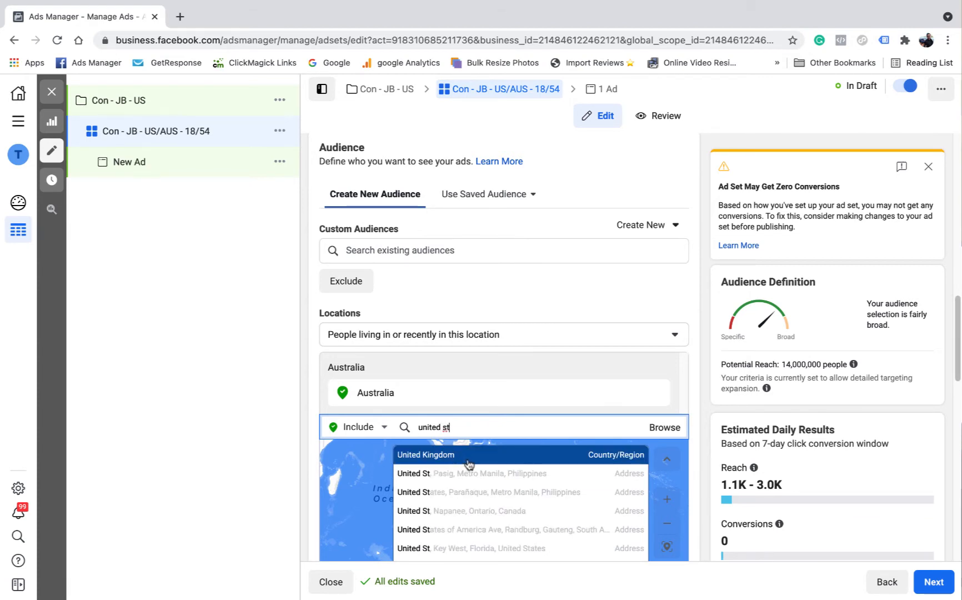
scroll(478, 472, down, 1)
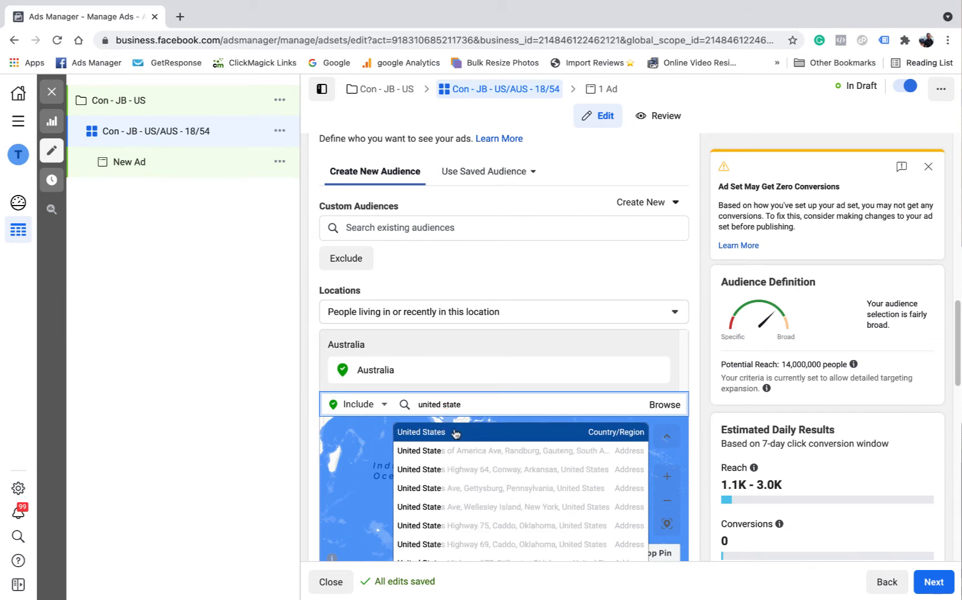
click(455, 433)
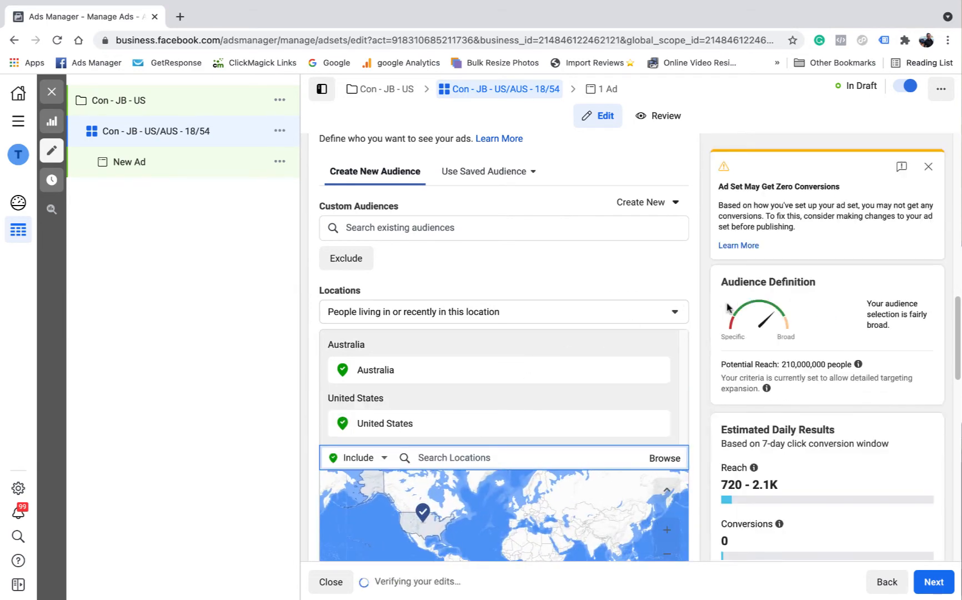
- Add the Justin Bieber interest to the audience's detailed targeting
scroll(686, 311, down, 1)
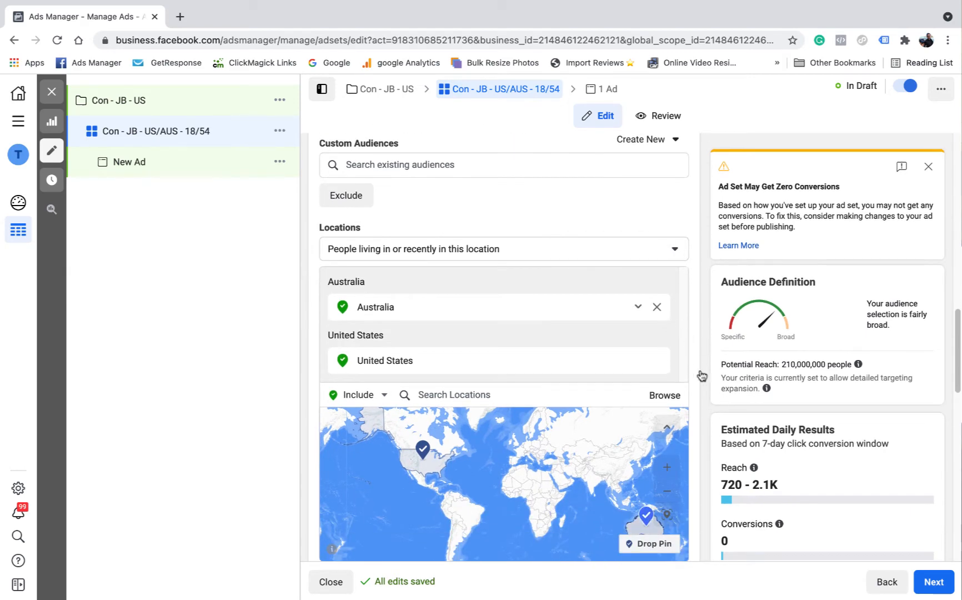
scroll(702, 376, down, 6)
click(404, 370)
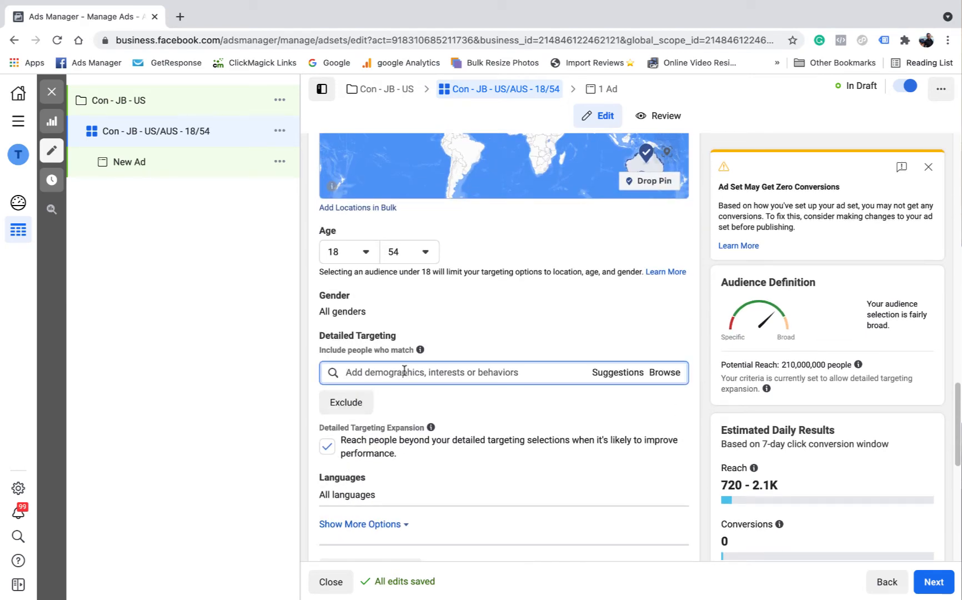
text(ju)
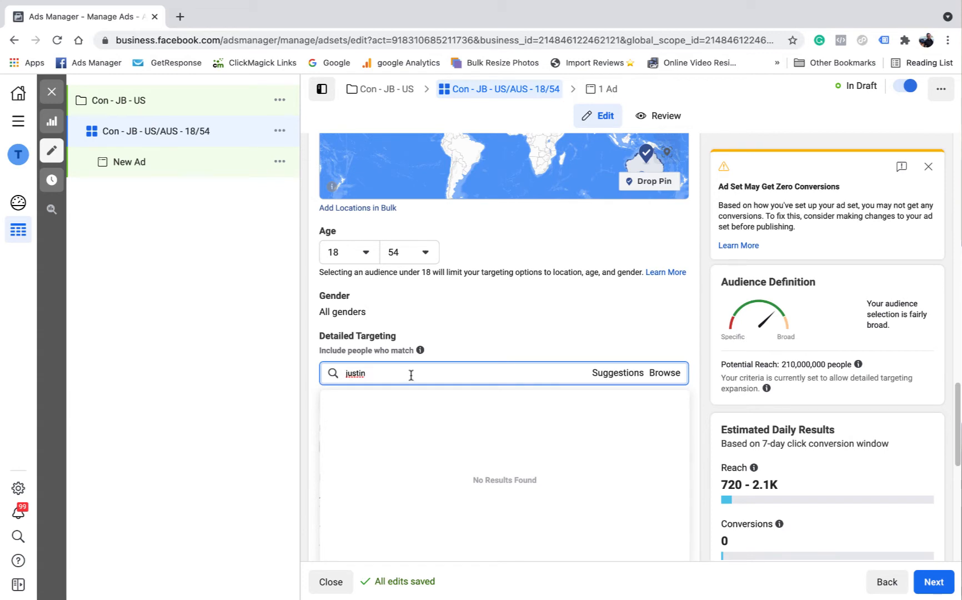
text(stin)
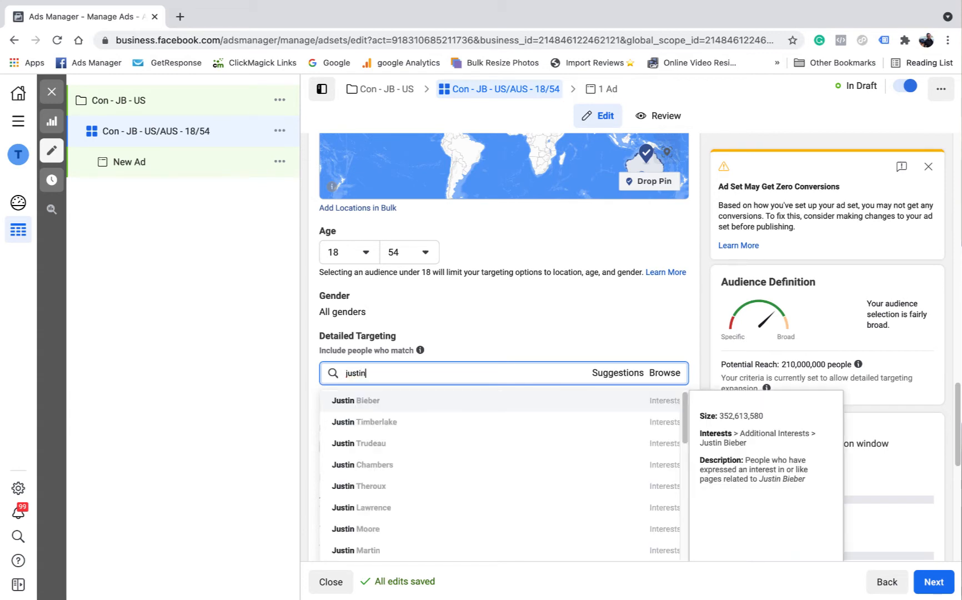
click(396, 409)
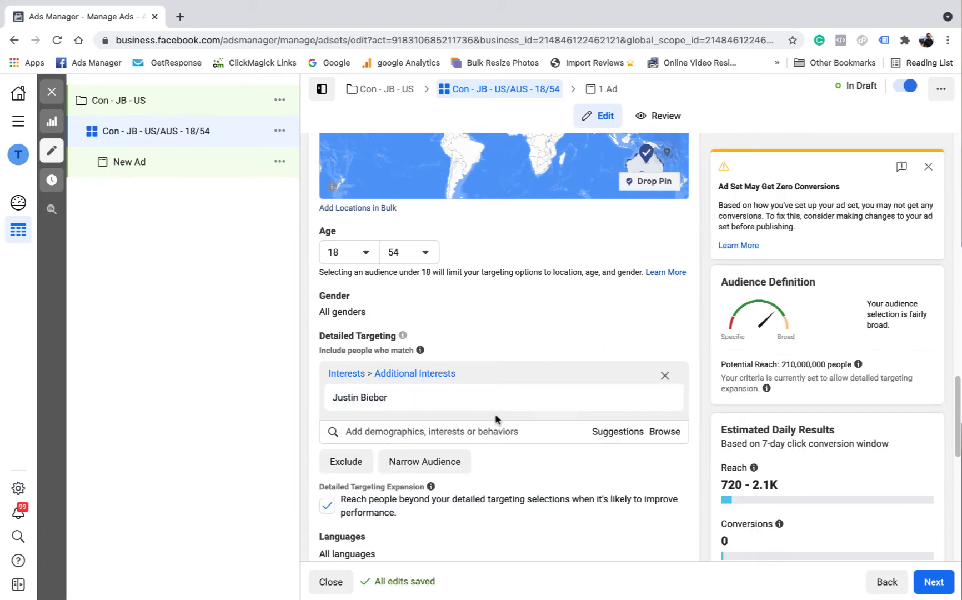
- Turn off detailed targeting expansion for the audience
scroll(341, 494, down, 1)
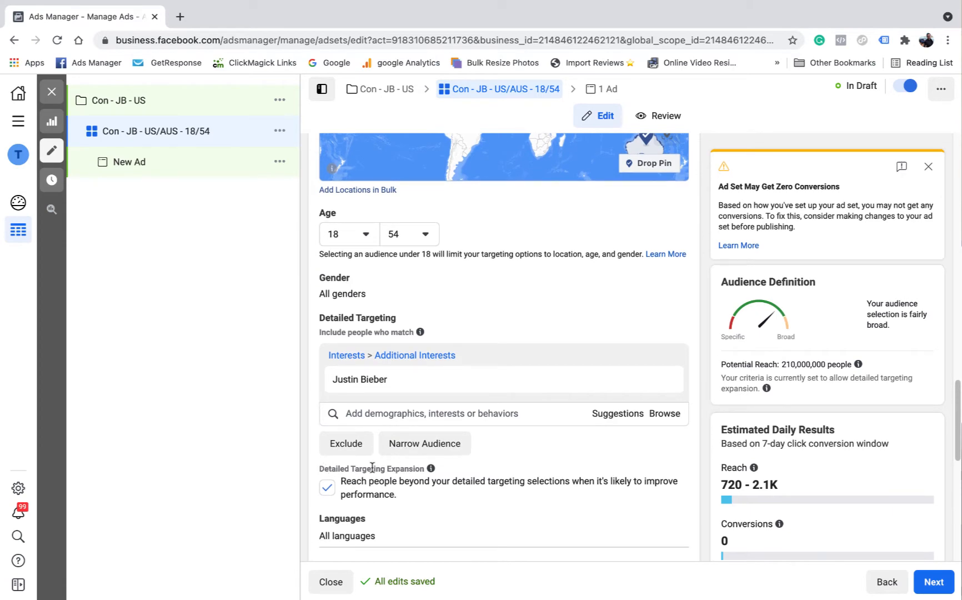
click(331, 490)
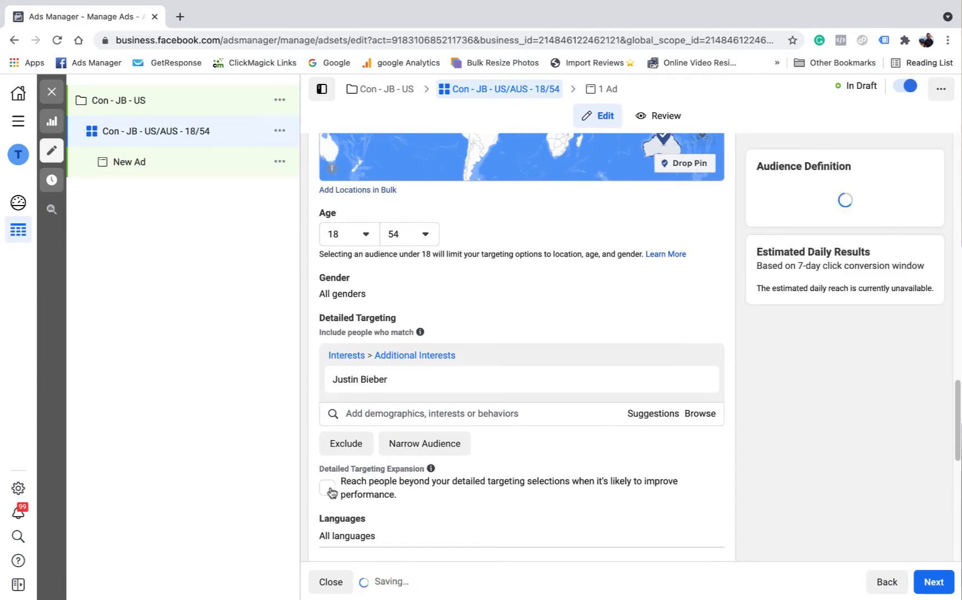
- Append the targeting expansion tag to the ad set name, making it "Con - JB - US/AUS - 18/54 - Expan"
scroll(509, 496, up, 15)
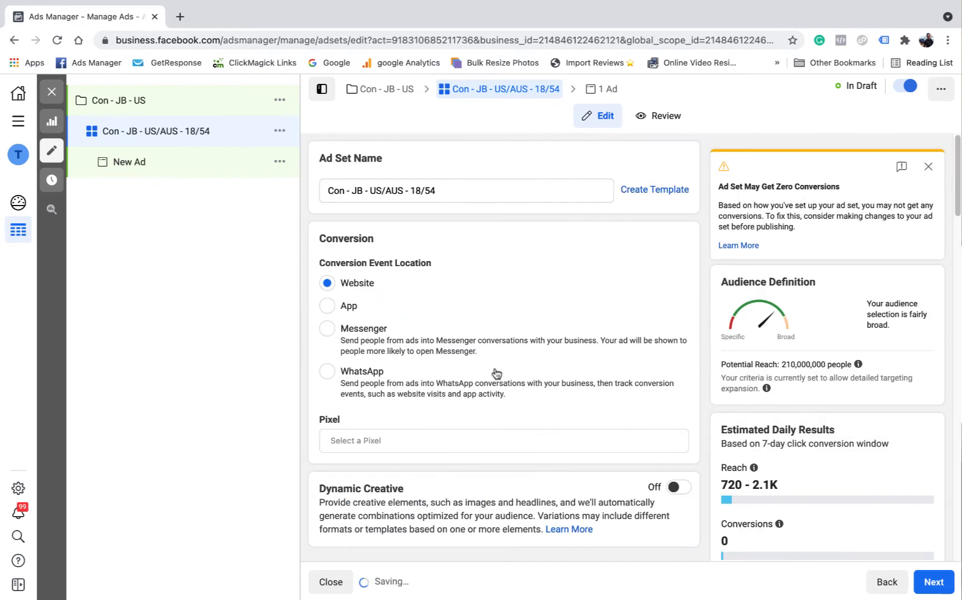
click(450, 187)
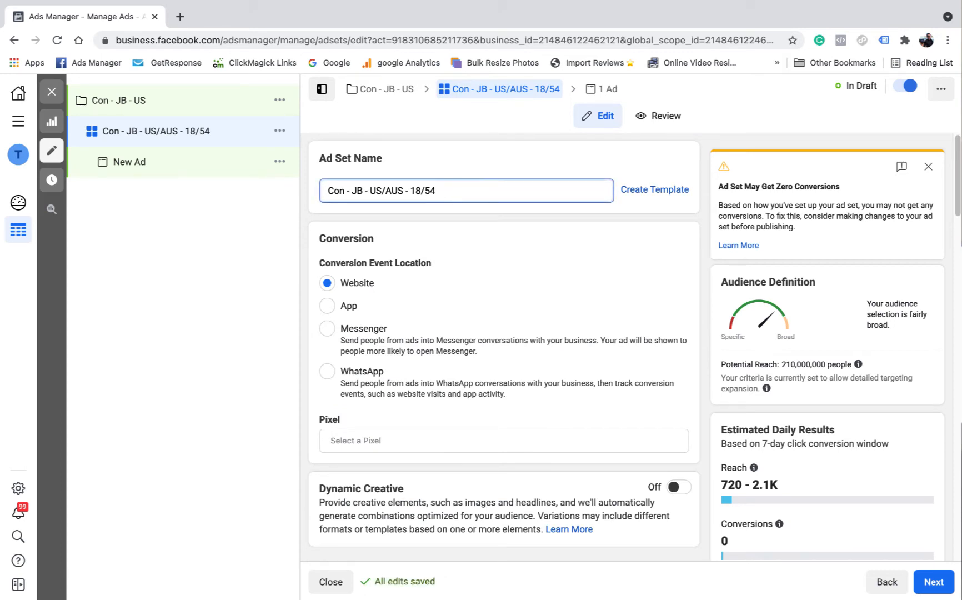
text(- Expan)
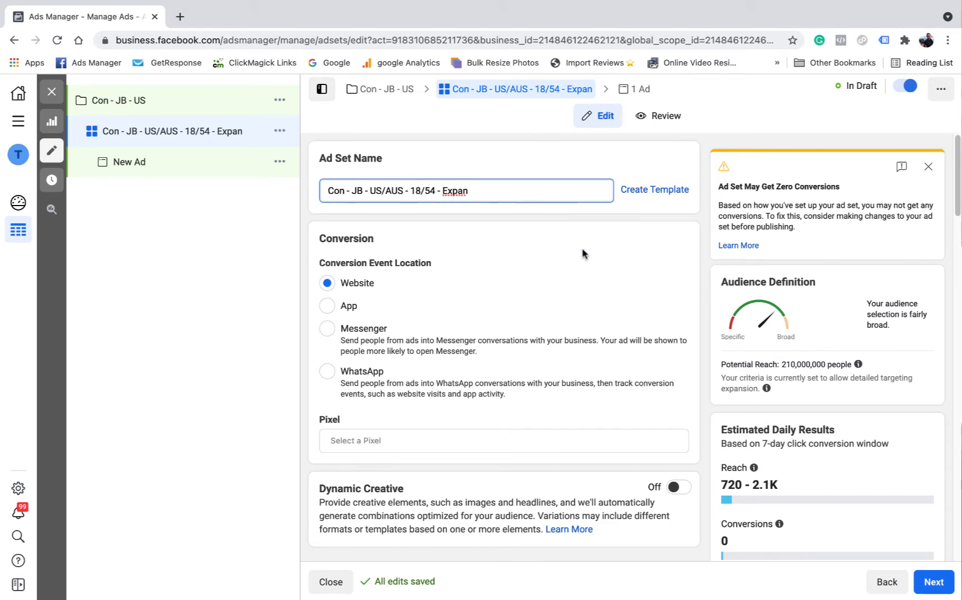
- Narrow the detailed targeting so people must also match the Engaged Shoppers purchase behavior
scroll(593, 278, down, 5)
scroll(594, 278, down, 20)
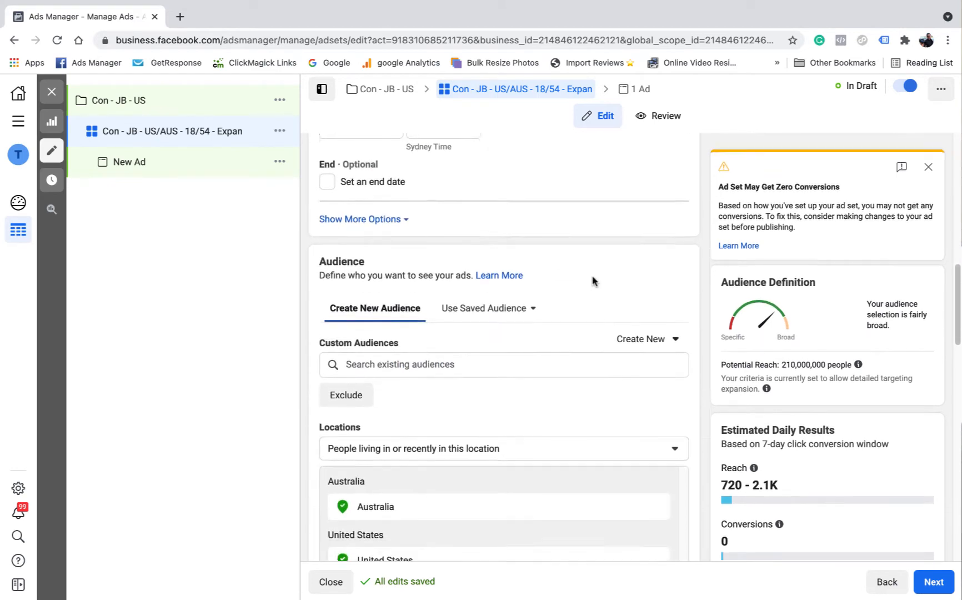
scroll(592, 277, down, 2)
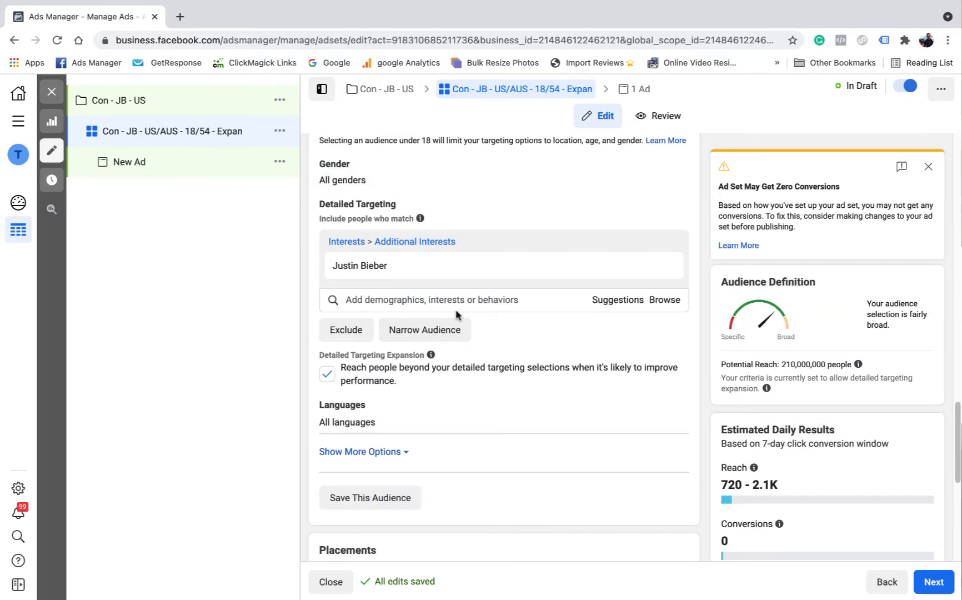
scroll(453, 279, up, 20)
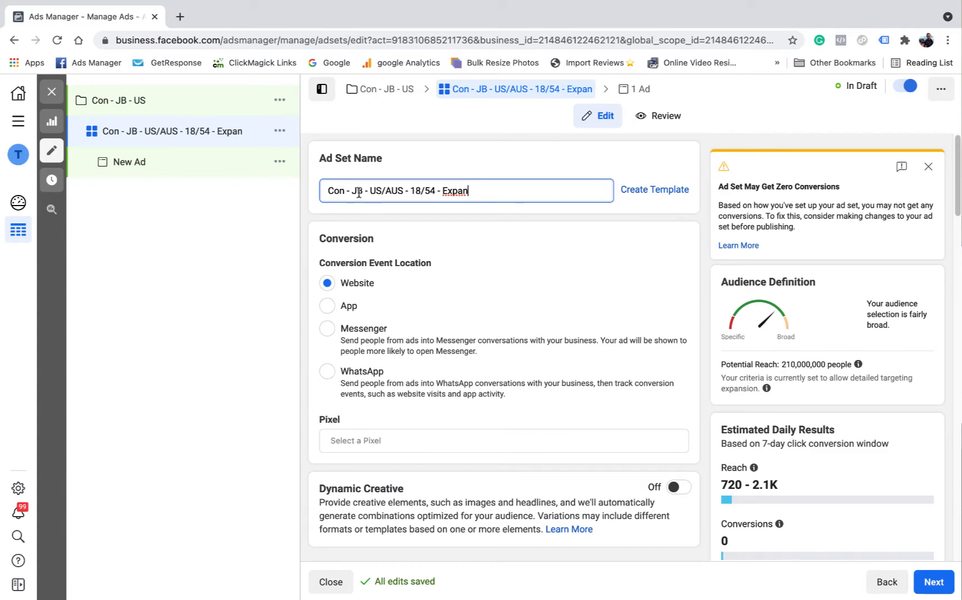
scroll(497, 389, down, 15)
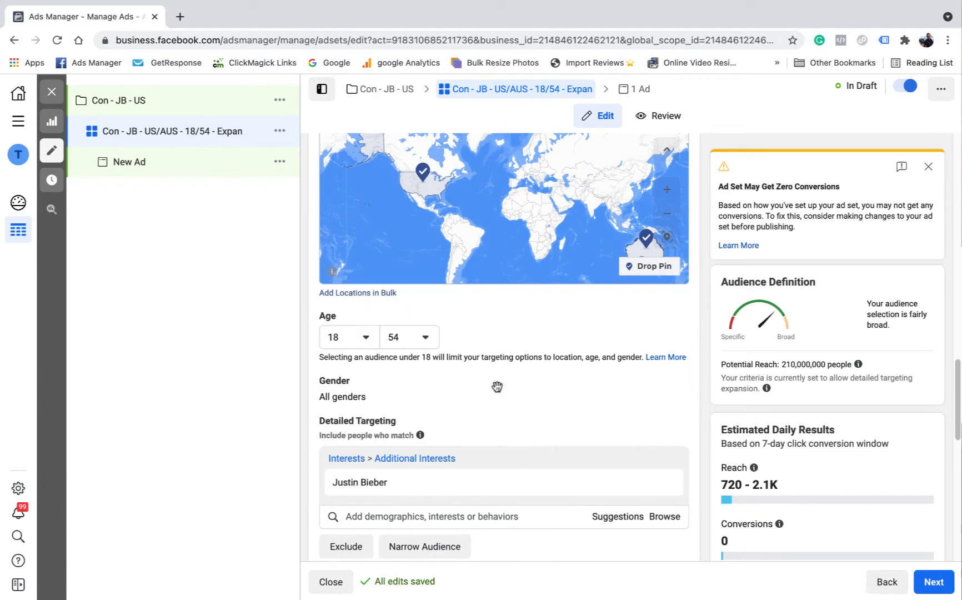
click(454, 285)
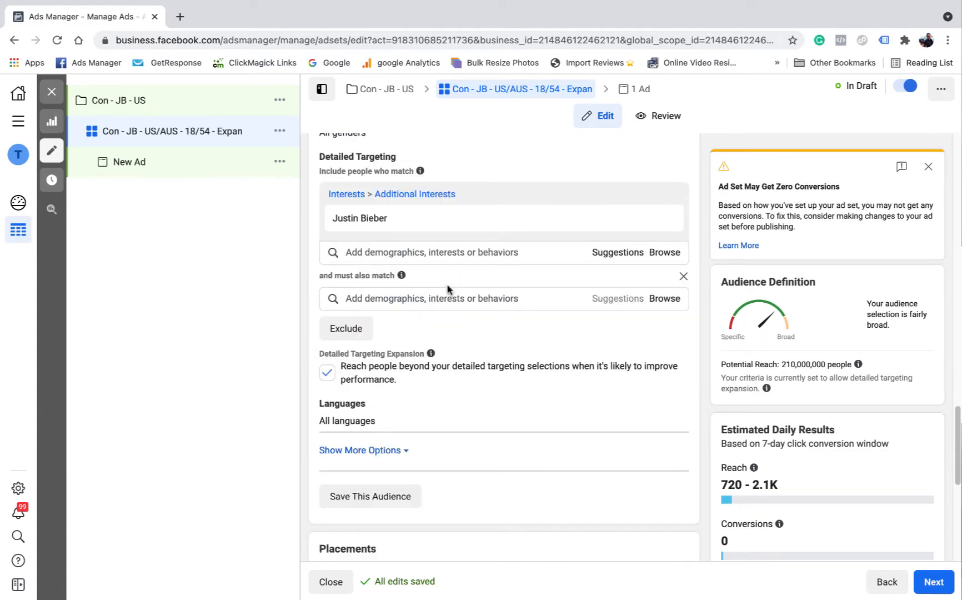
click(389, 299)
text(engaged)
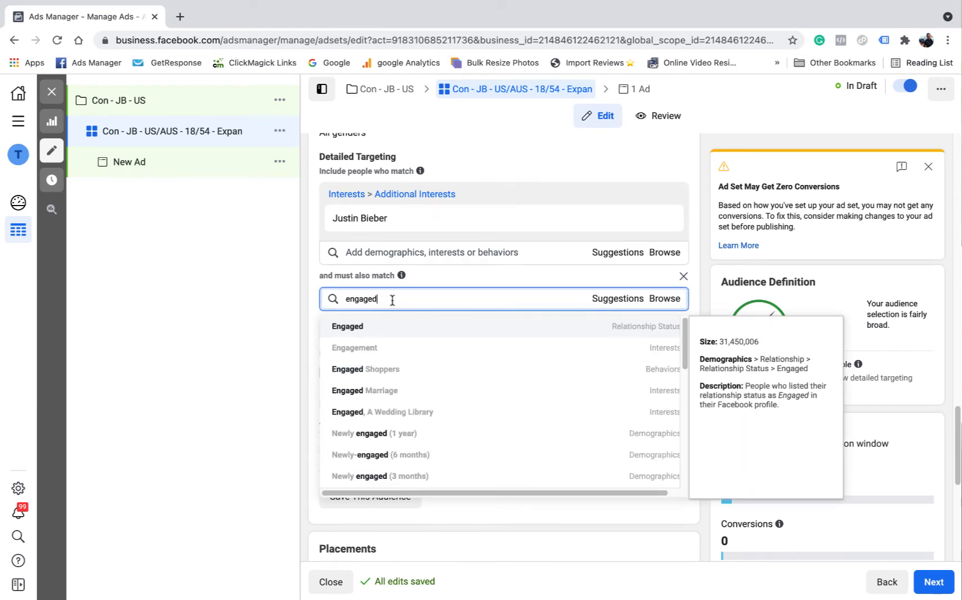
click(380, 373)
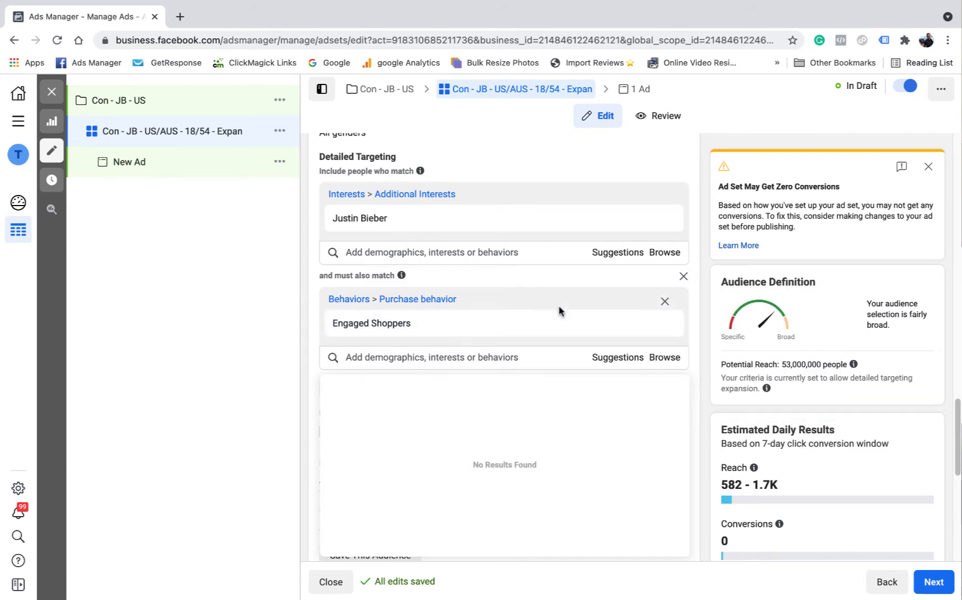
- Extend the ad set name to "Con - JB - US/AUS - 18/54 - Expan - Engaged - F"
scroll(560, 309, up, 8)
scroll(562, 311, up, 10)
click(487, 194)
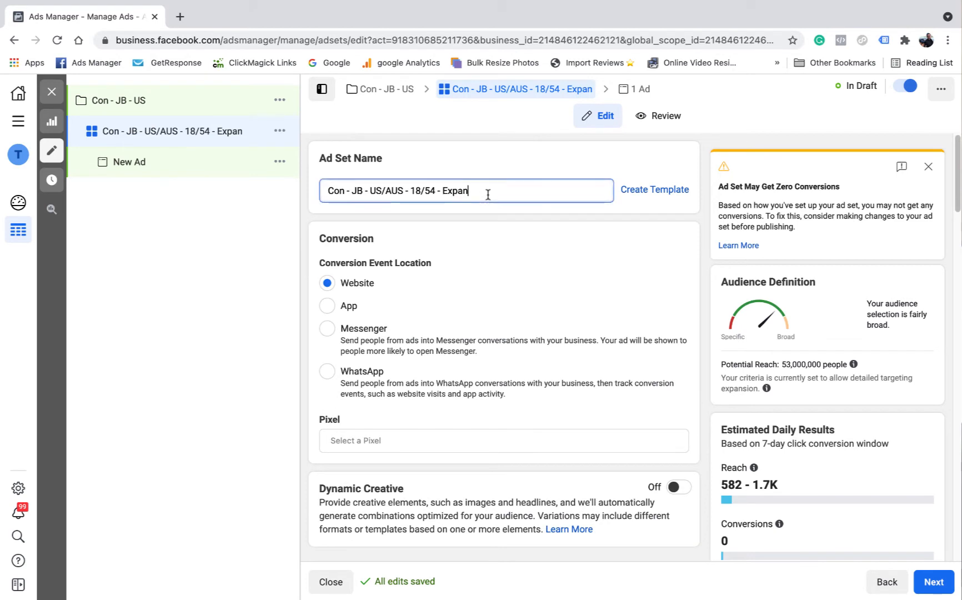
text(- Engaged)
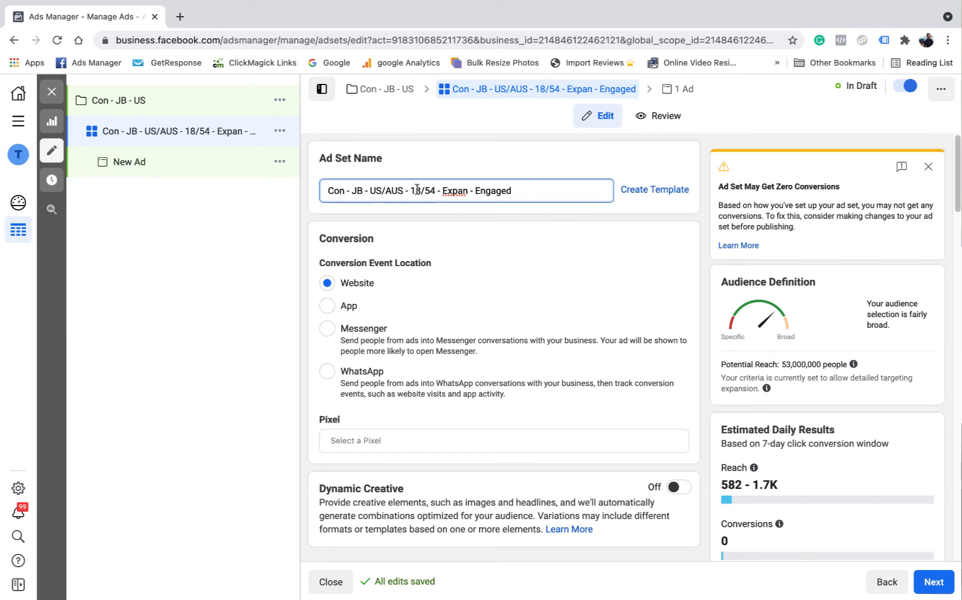
drag(411, 191, 435, 189)
click(539, 191)
text(- F)
click(558, 169)
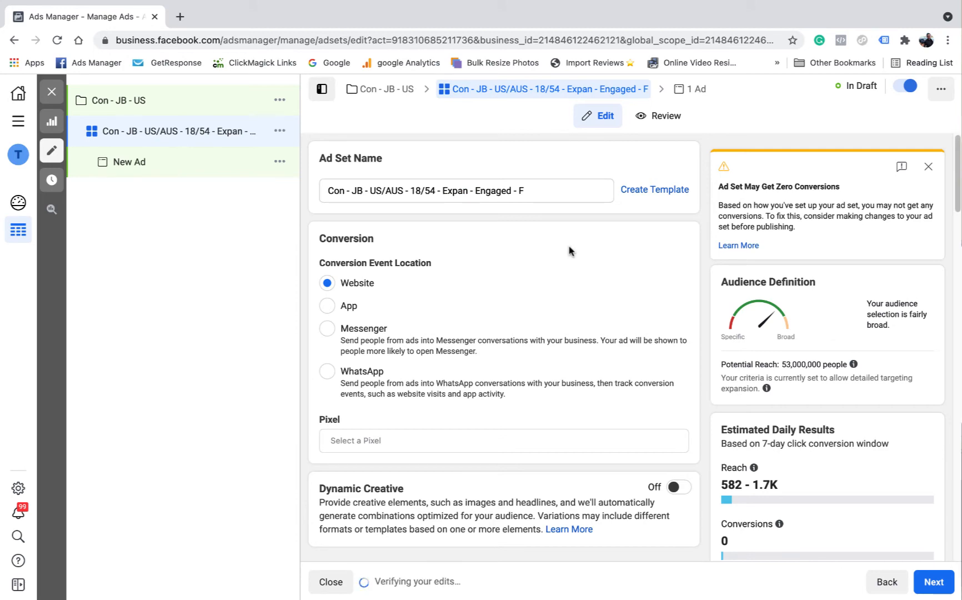
scroll(565, 280, down, 6)
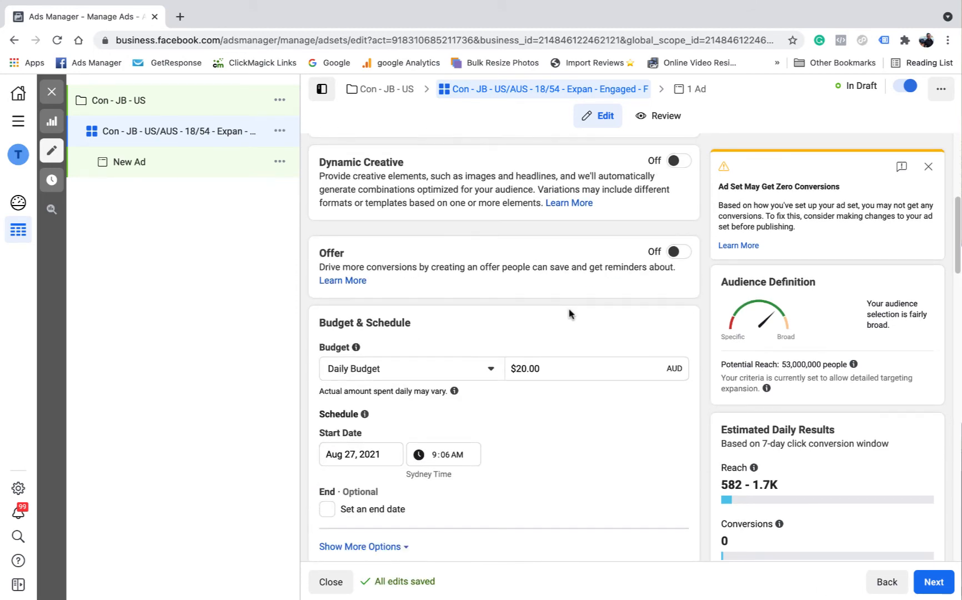
- Remove the "Expan - Engaged" tags from the ad set name, leaving the location, age range and "F" tags
scroll(578, 337, down, 6)
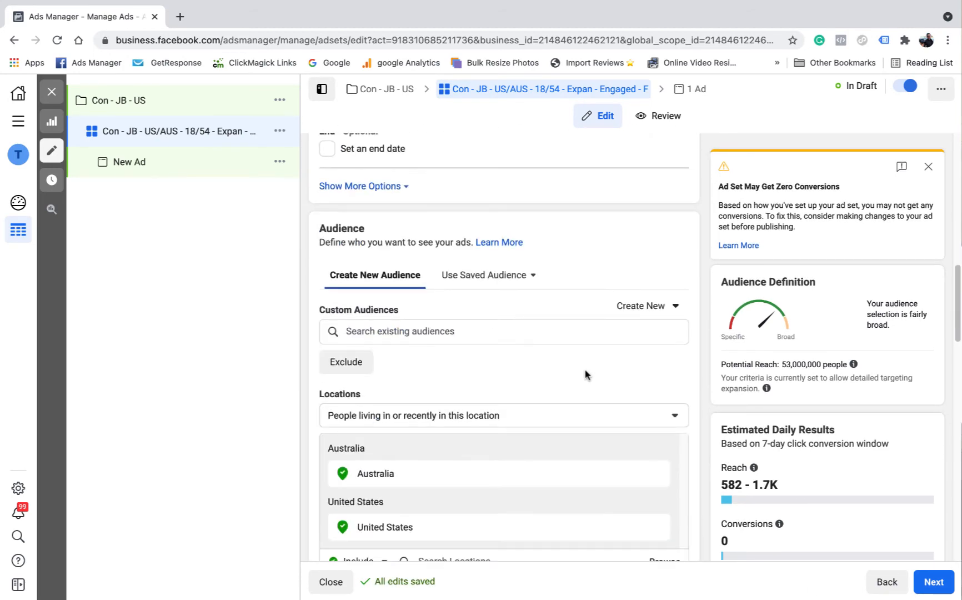
scroll(554, 225, up, 12)
drag(547, 201, 527, 190)
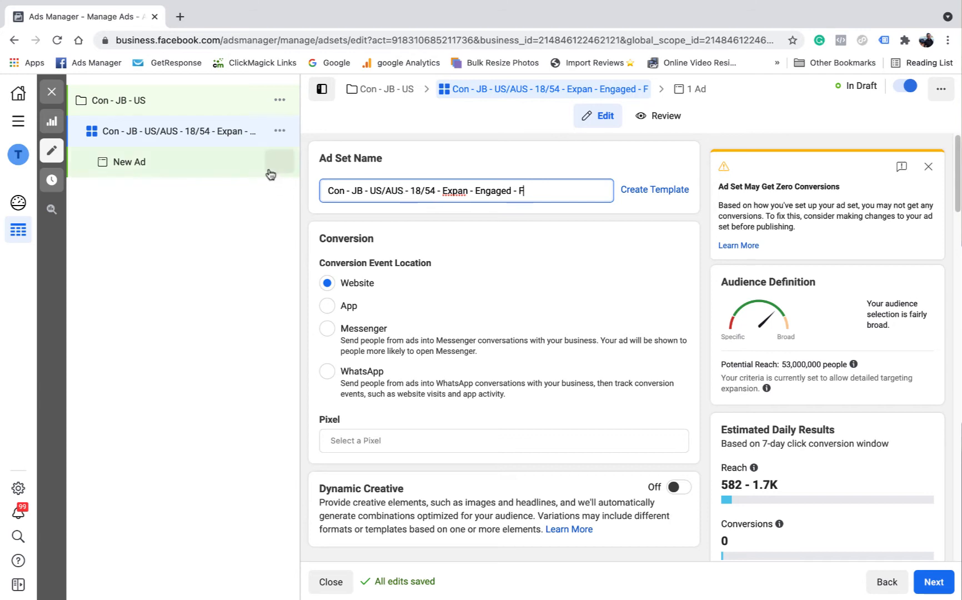
drag(416, 191, 435, 192)
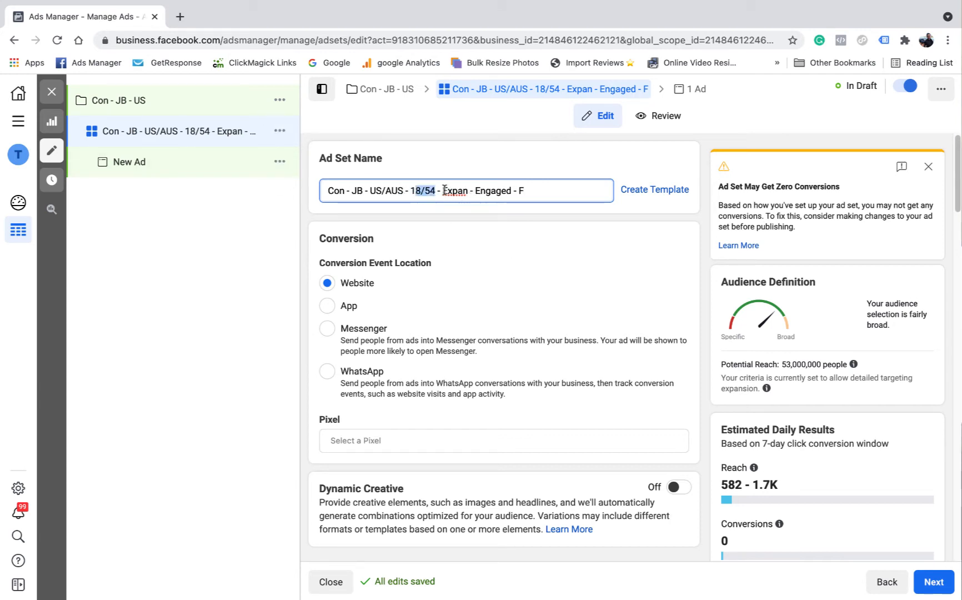
drag(511, 190, 448, 190)
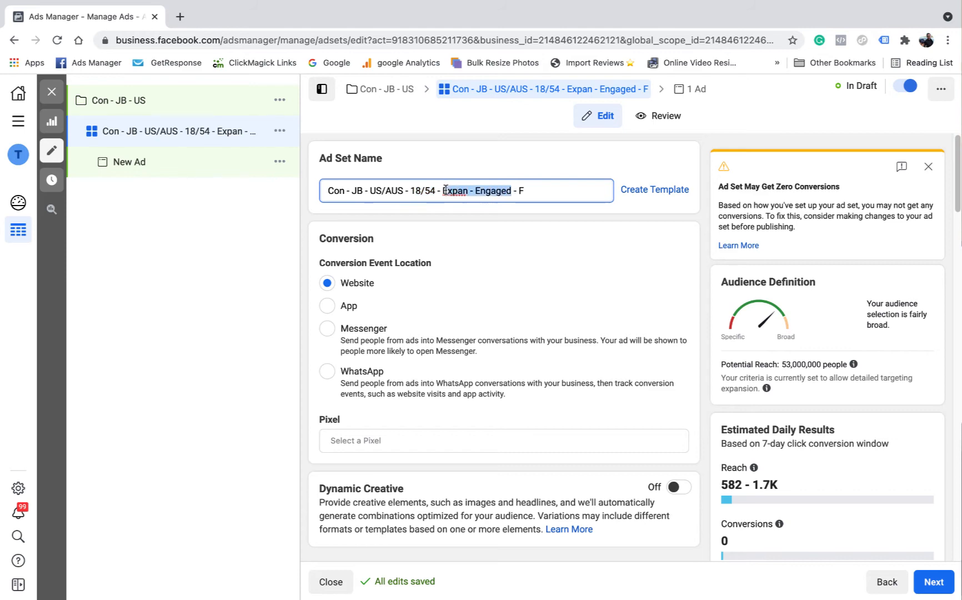
key(BackSpace)
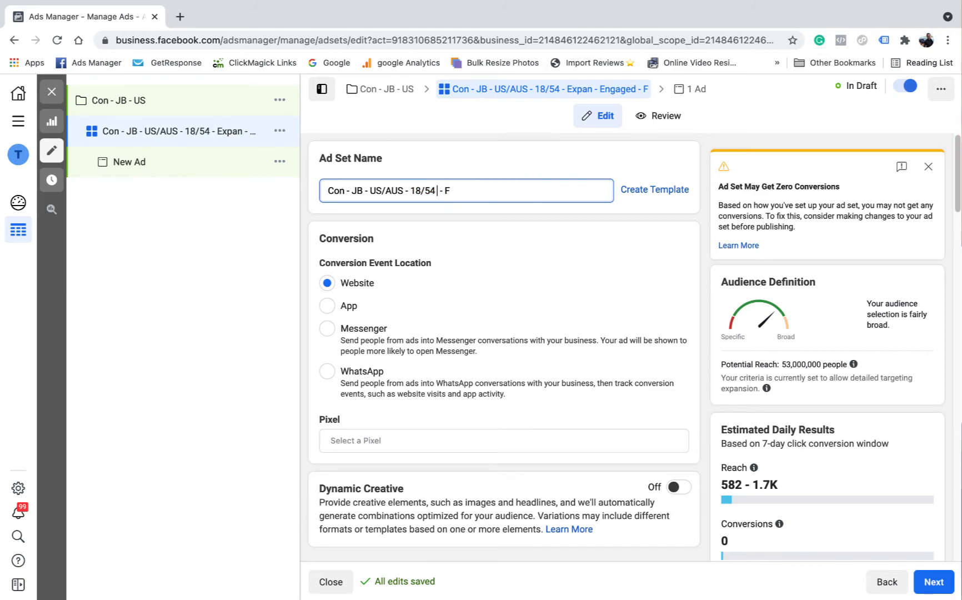
- Remove the Engaged Shoppers narrowing from detailed targeting and turn off detailed targeting expansion
scroll(444, 361, down, 15)
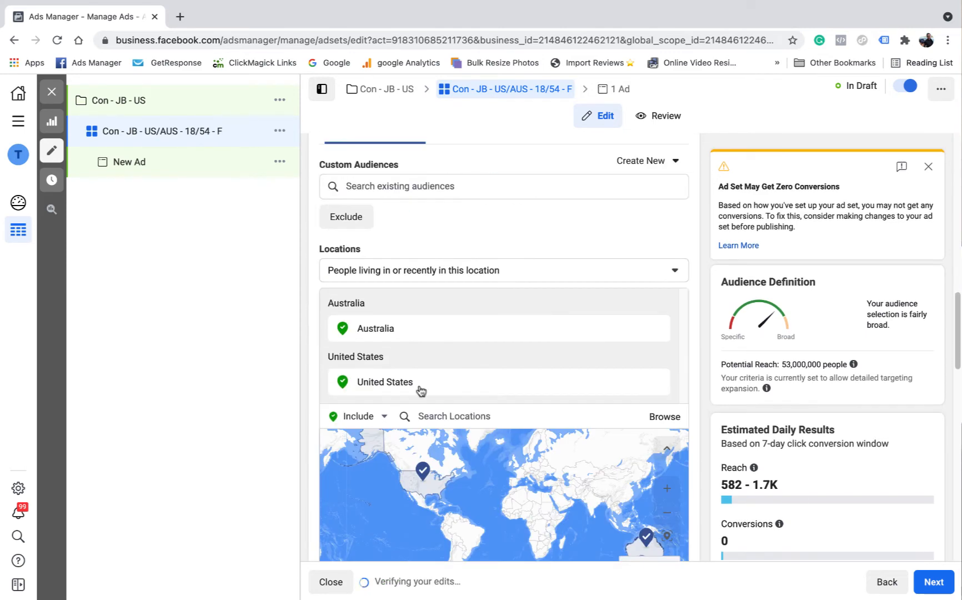
scroll(412, 394, down, 10)
click(665, 405)
click(326, 465)
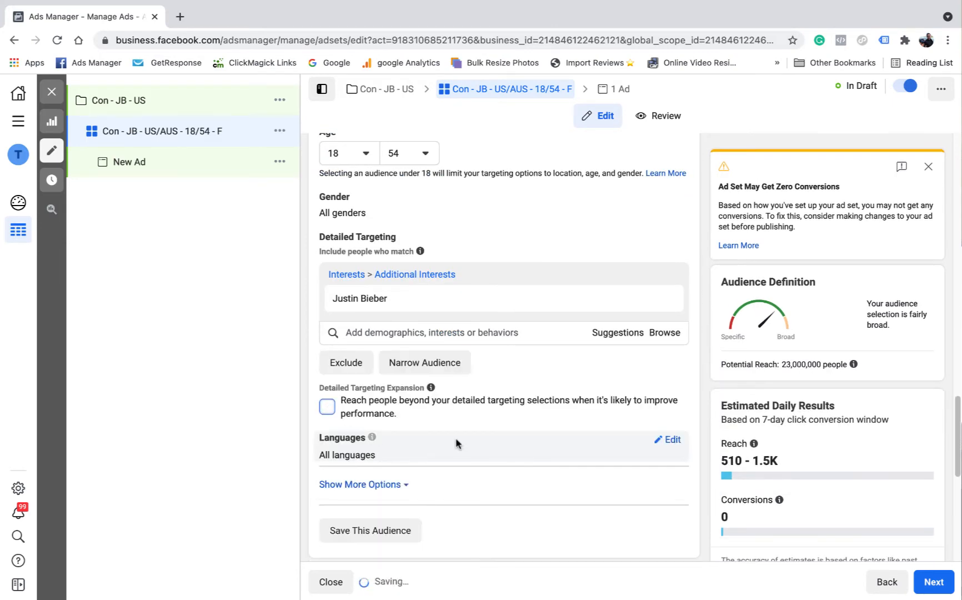
- Delete the extra space in the ad set name so it reads "Con - JB - US/AUS - 18/54 - F"
scroll(445, 433, up, 20)
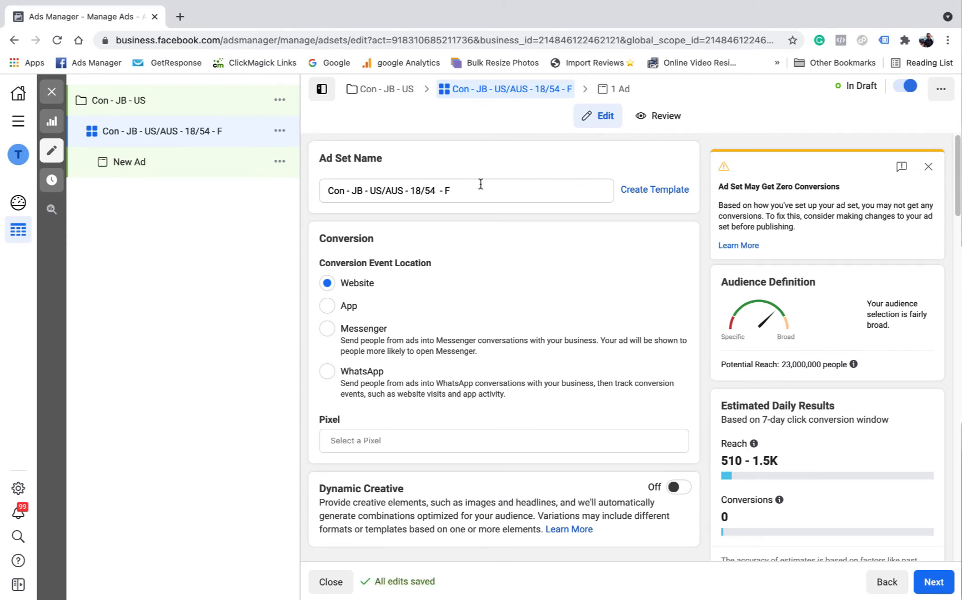
scroll(498, 282, down, 3)
scroll(498, 281, up, 3)
click(438, 199)
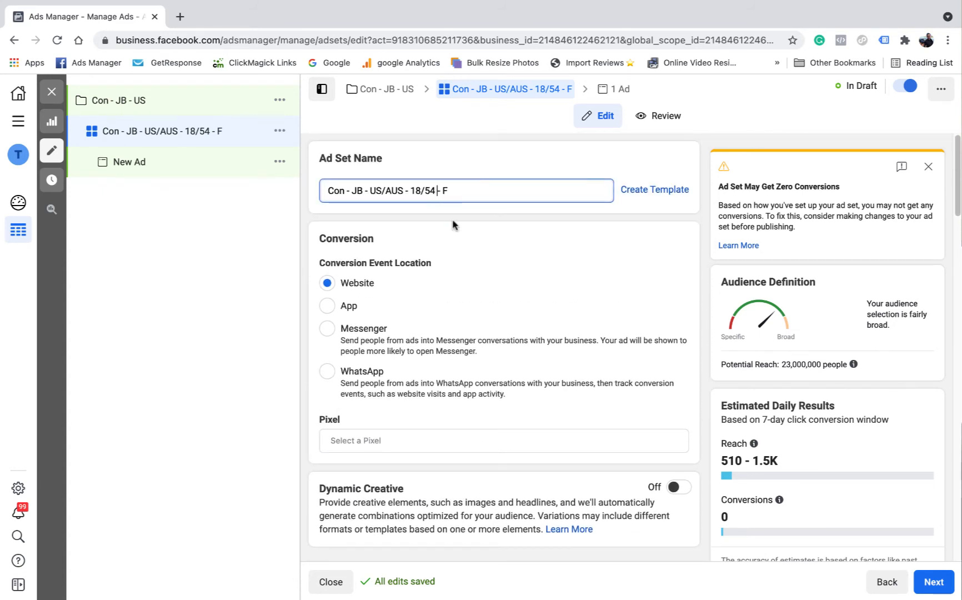
- Proceed from the ad set to the new ad and clear its default name
scroll(468, 294, down, 15)
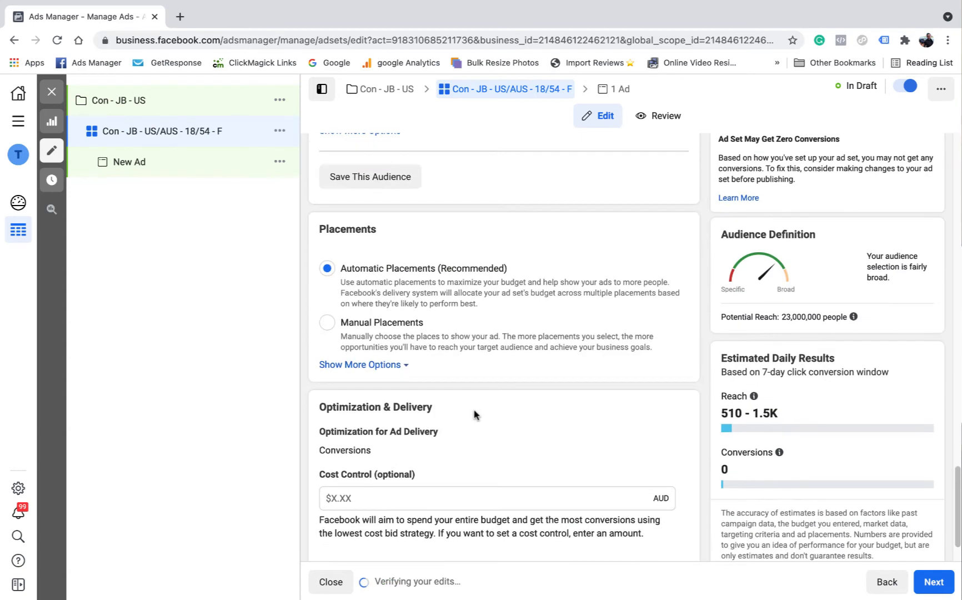
scroll(476, 413, down, 1)
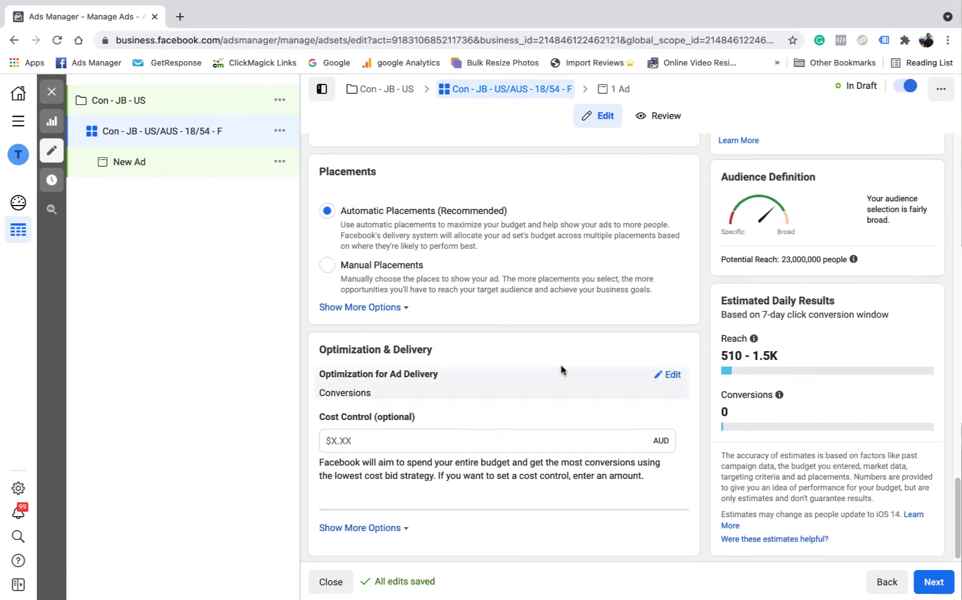
click(935, 581)
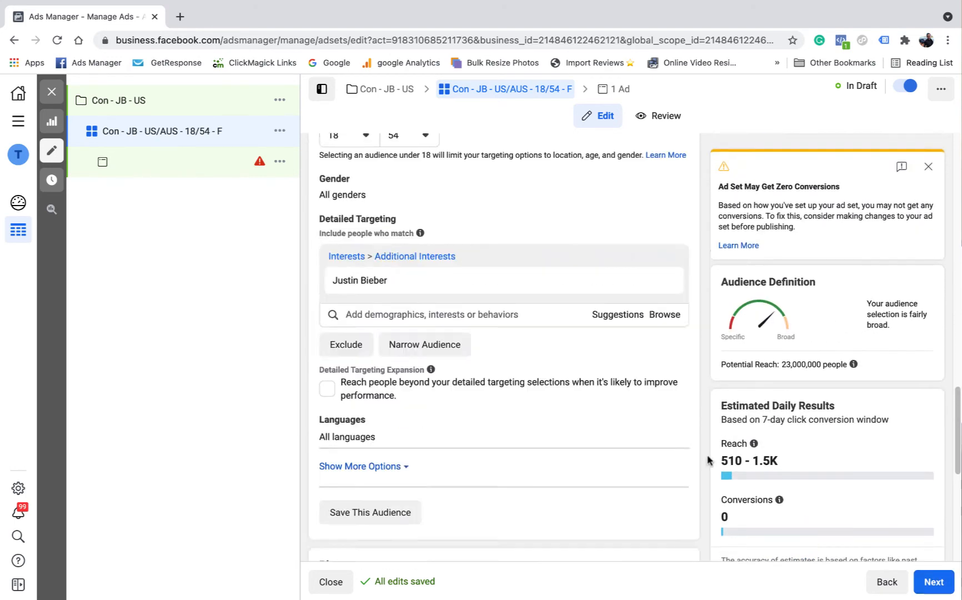
- Copy the ad set name into the ad's name and extend it to "Con - JB - US/AUS - 18/54 - F - Ad1"
drag(457, 190, 328, 190)
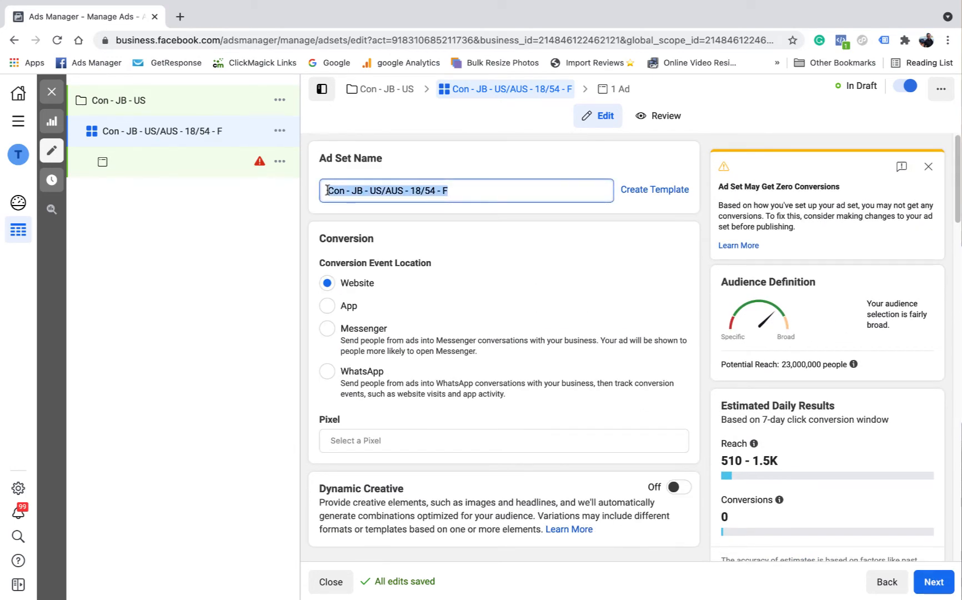
right_click(358, 193)
click(391, 293)
scroll(539, 318, down, 15)
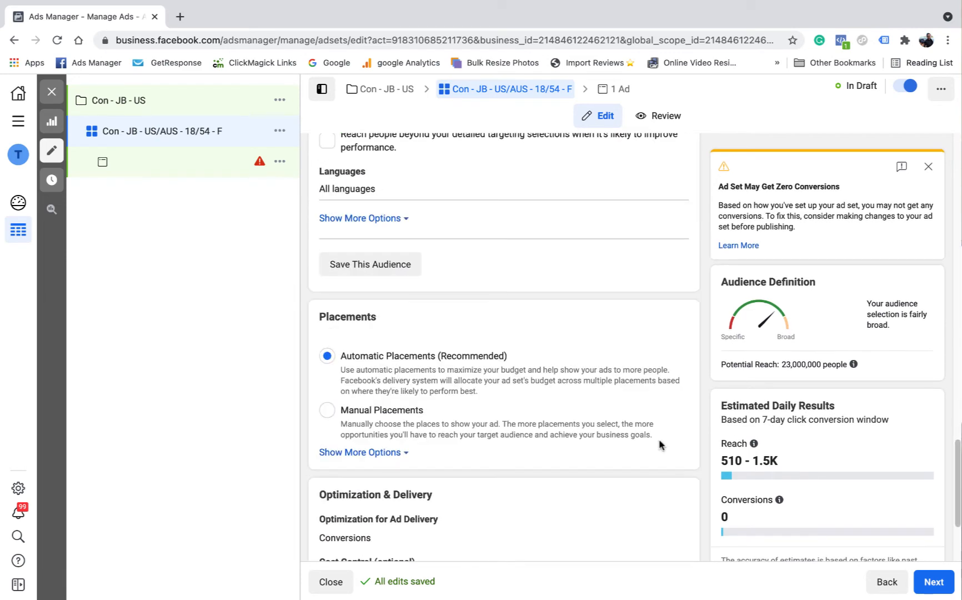
click(936, 583)
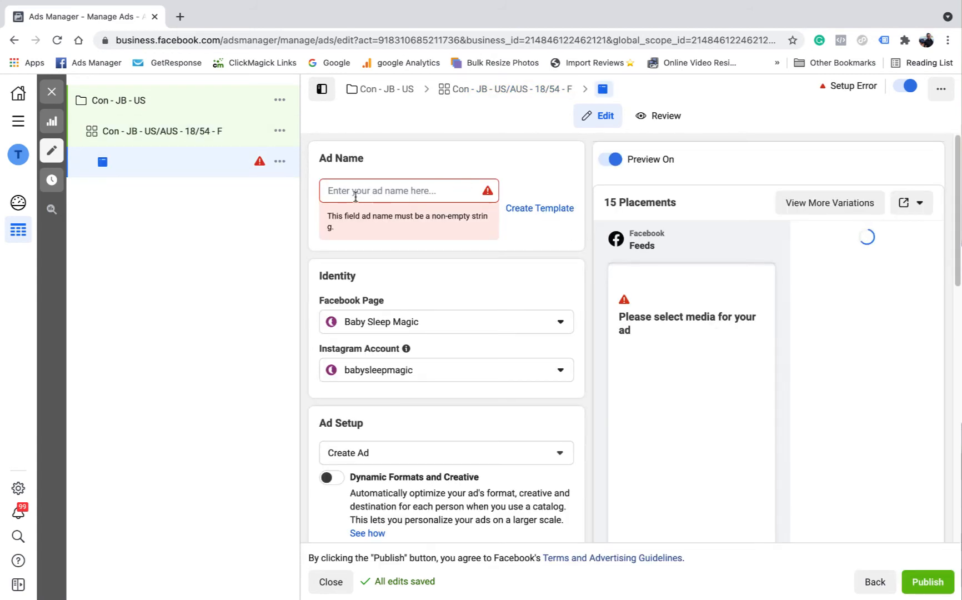
right_click(359, 191)
click(400, 285)
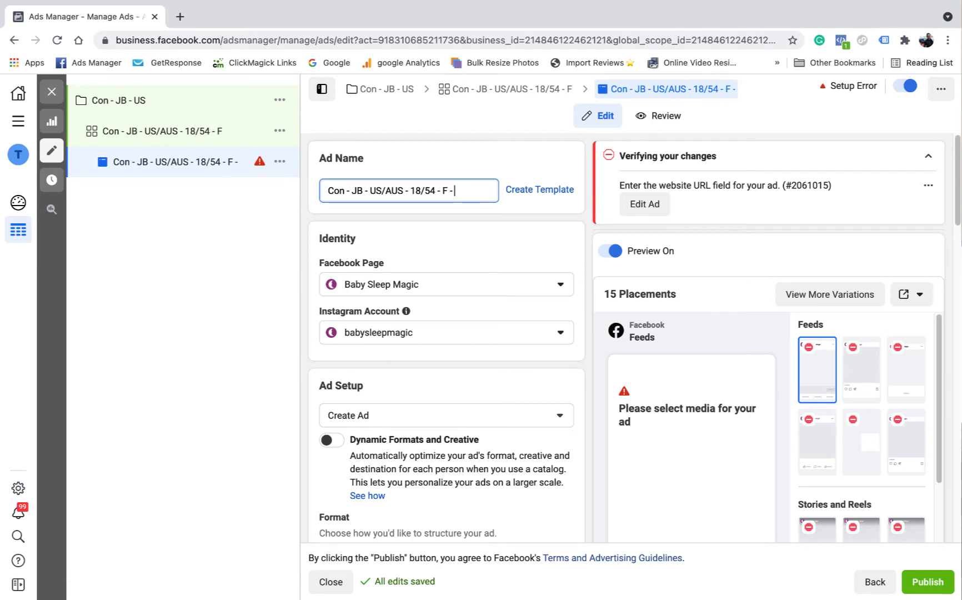
text(A)
text(d1)
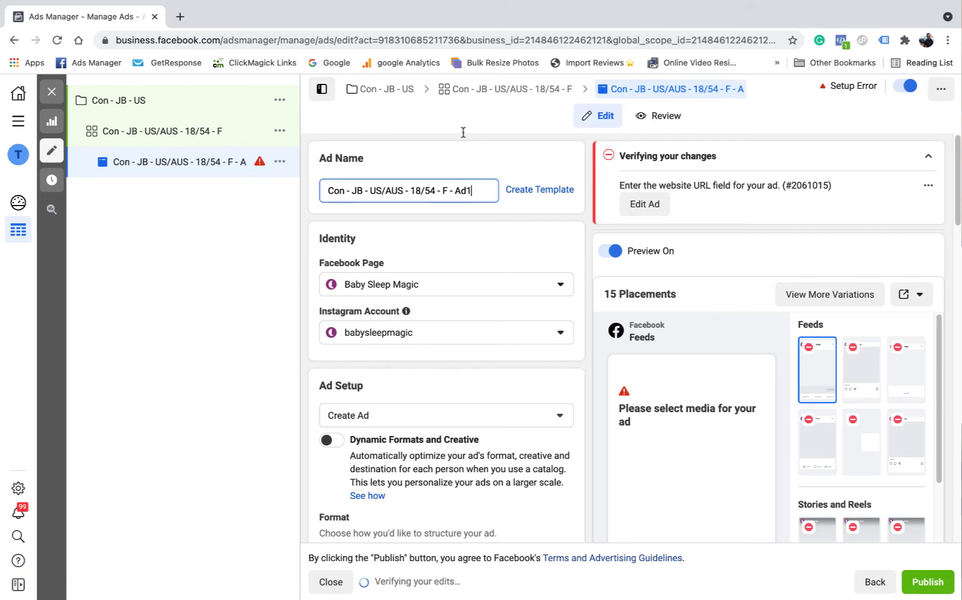
click(442, 162)
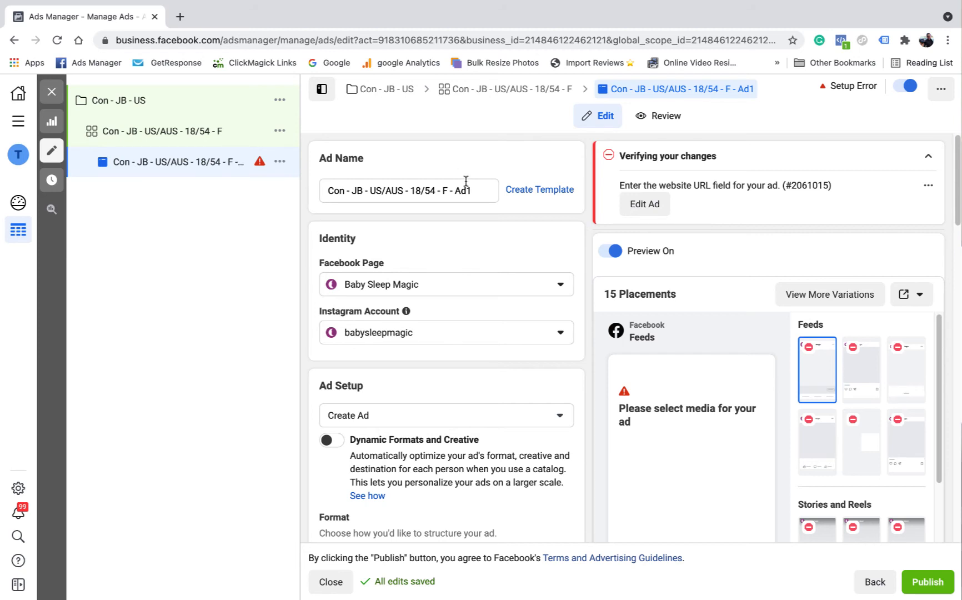
- Close the ad editor and duplicate the Ad1 ad once within its original campaign
scroll(466, 183, down, 2)
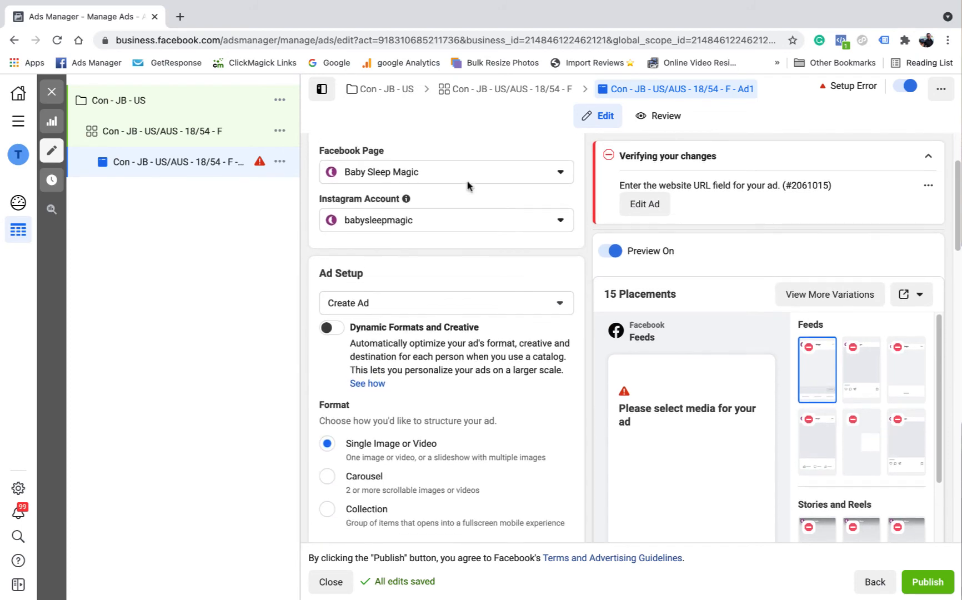
scroll(467, 186, up, 2)
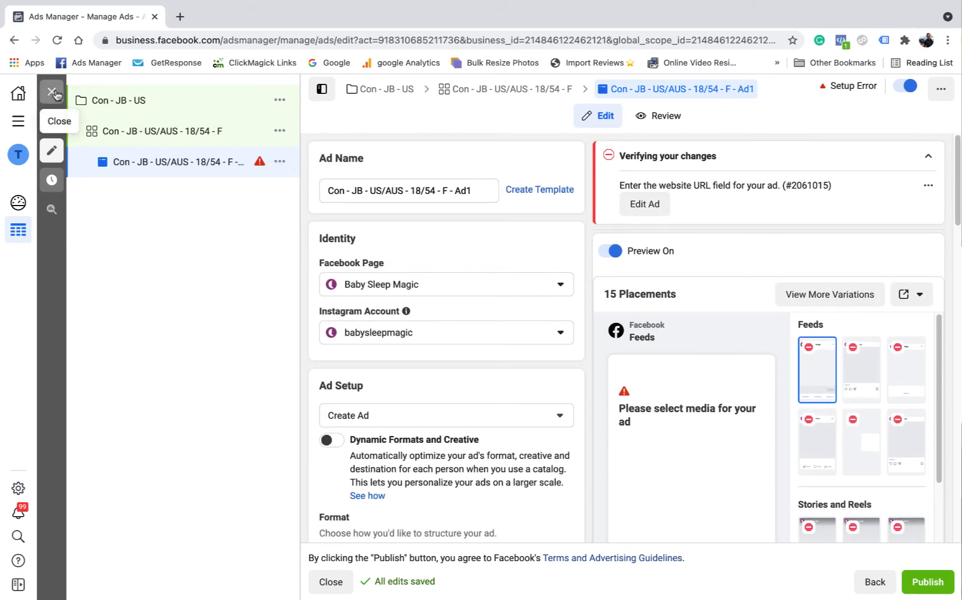
click(53, 92)
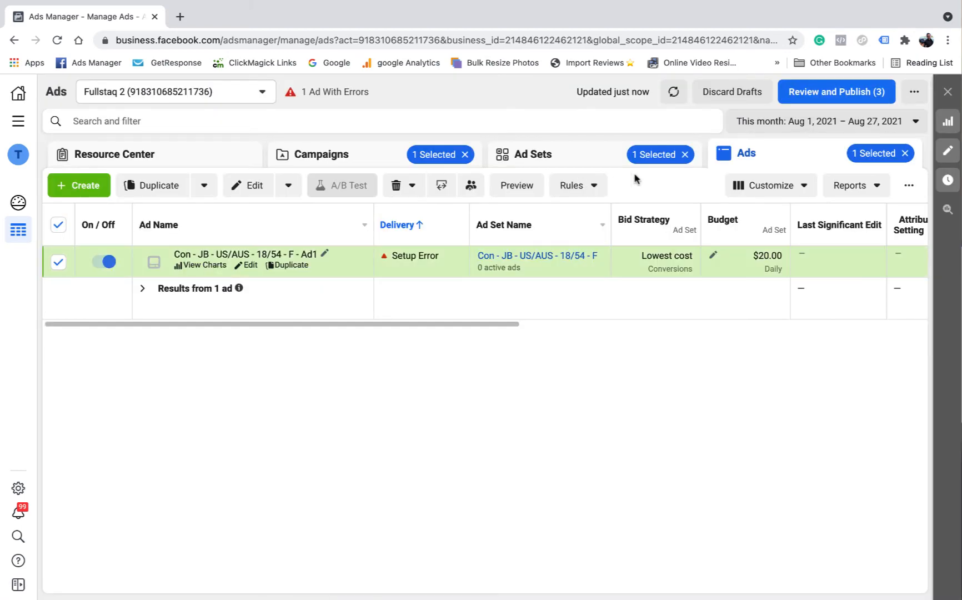
click(280, 264)
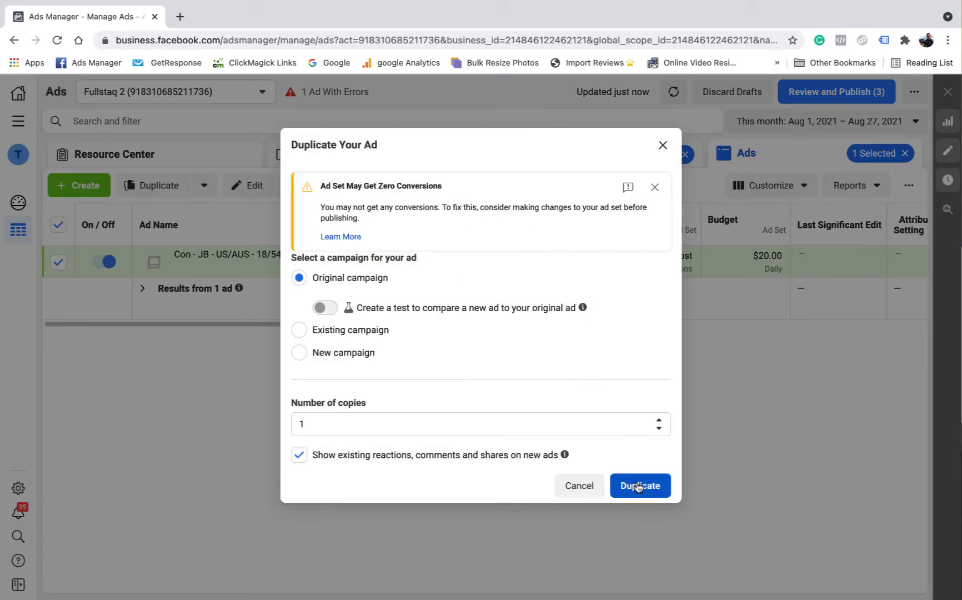
click(638, 486)
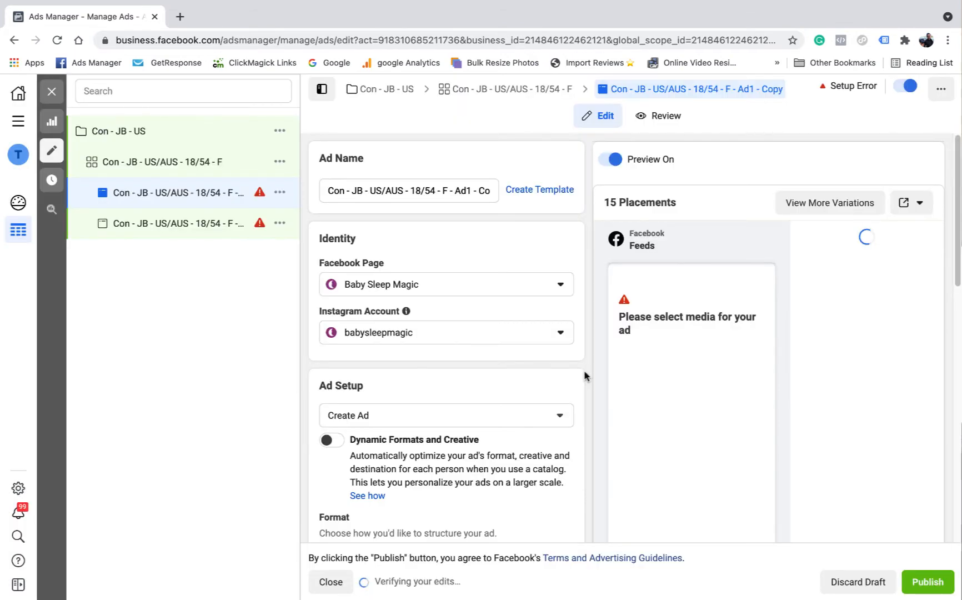
- Rename the duplicated ad as "Con - JB - US/AUS - 18/54 - F - Ad2" and close the editor
click(466, 191)
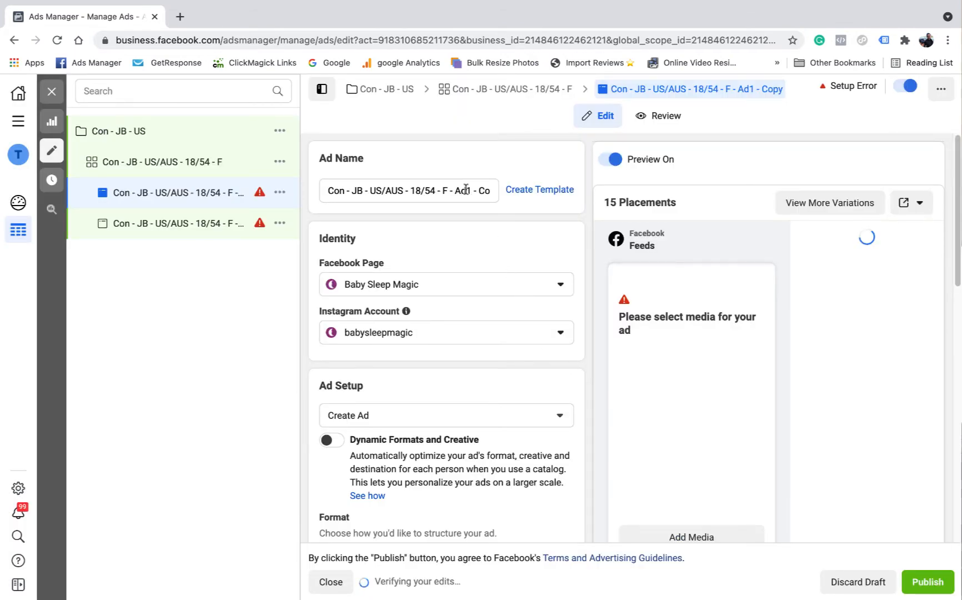
key(shift+End)
text(2)
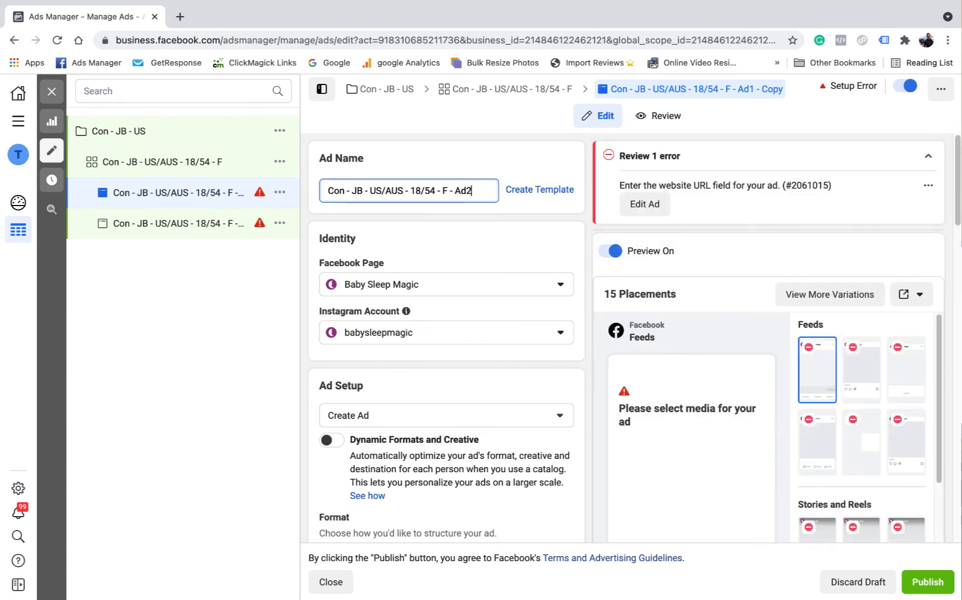
click(481, 157)
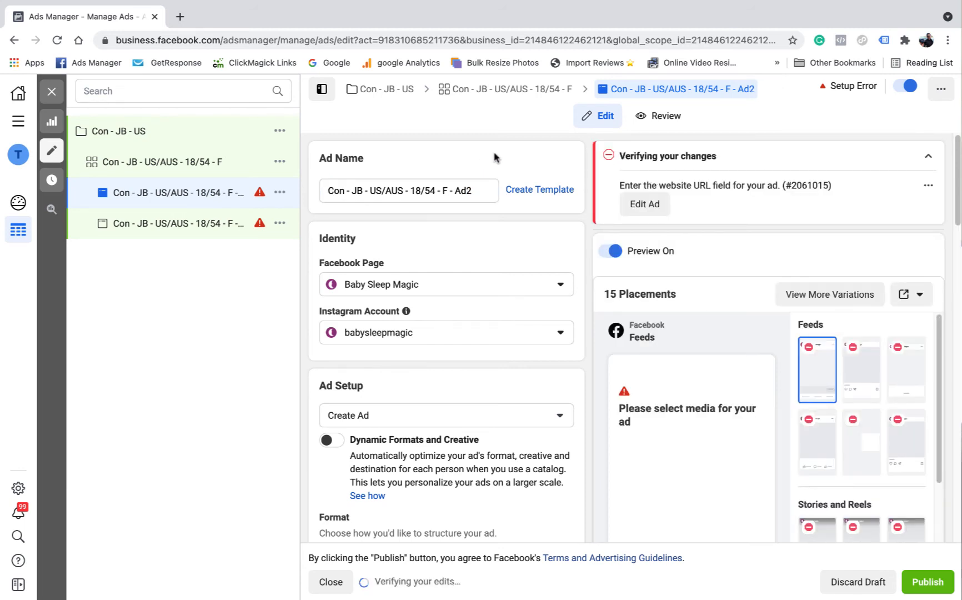
click(51, 91)
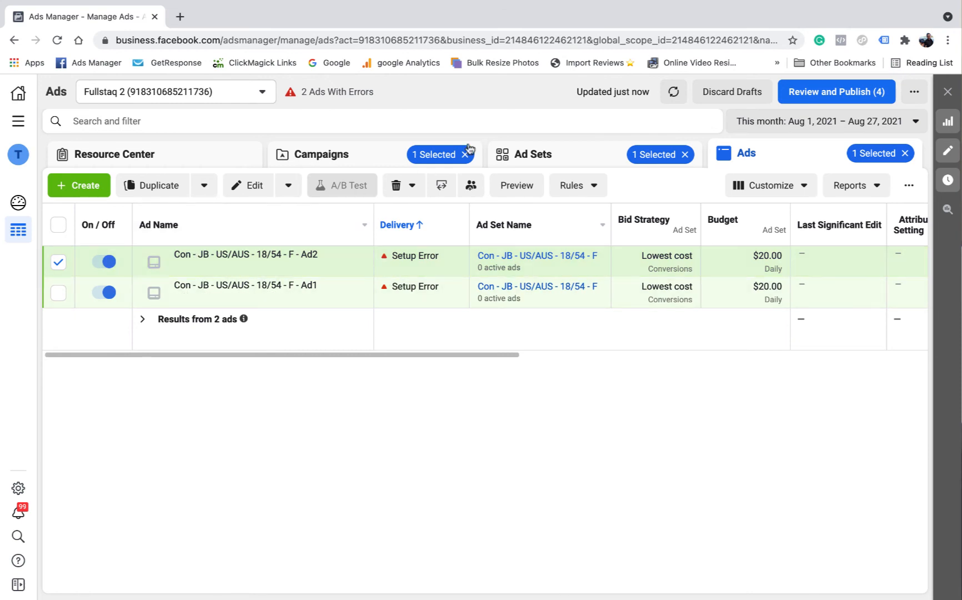
- Examine the naming of the account's campaigns and, with the campaign selection cleared, of all its ad sets, ending back at the campaigns list
click(361, 154)
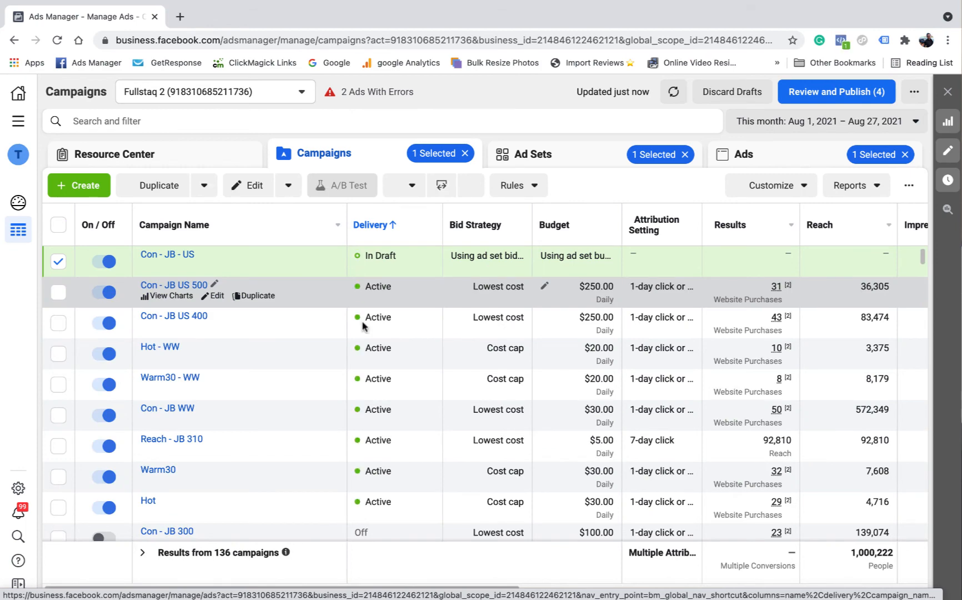
scroll(226, 352, down, 1)
scroll(224, 345, down, 3)
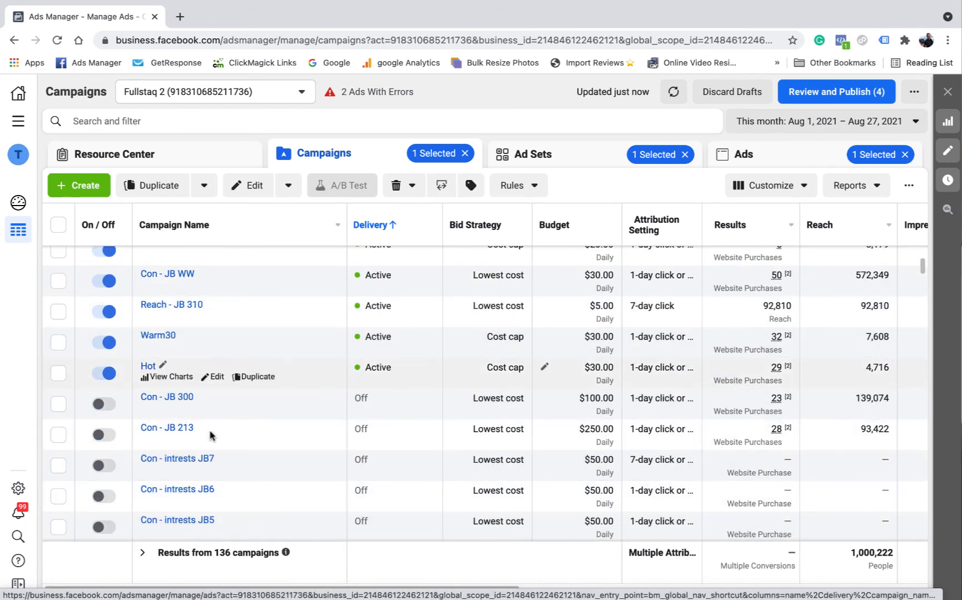
scroll(204, 369, up, 4)
click(527, 154)
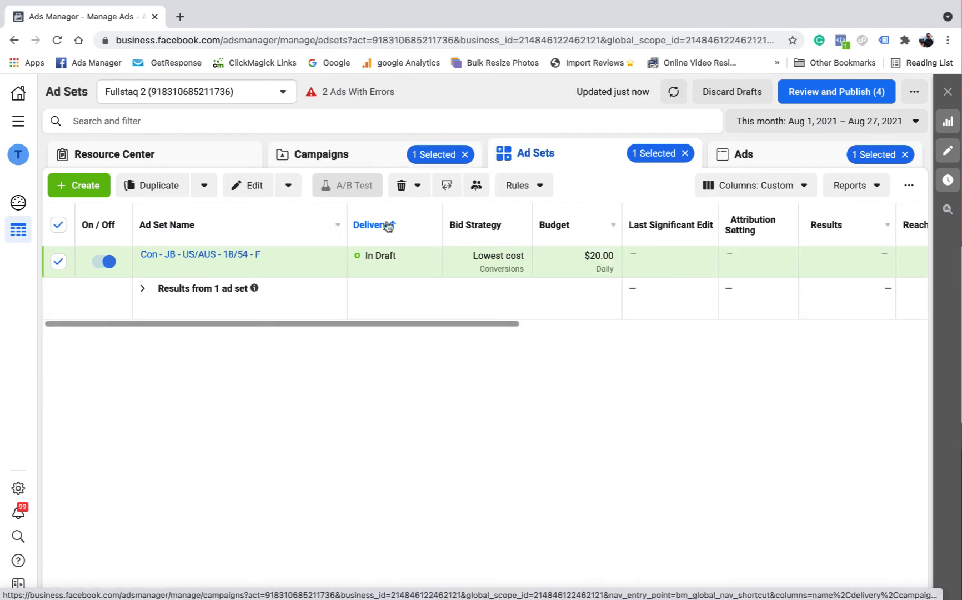
click(465, 155)
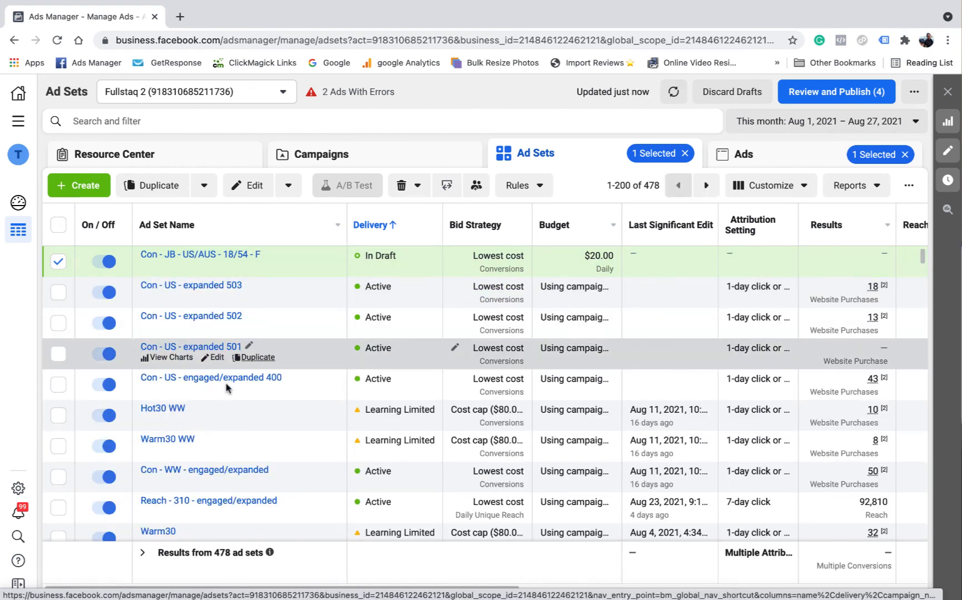
scroll(226, 305, down, 2)
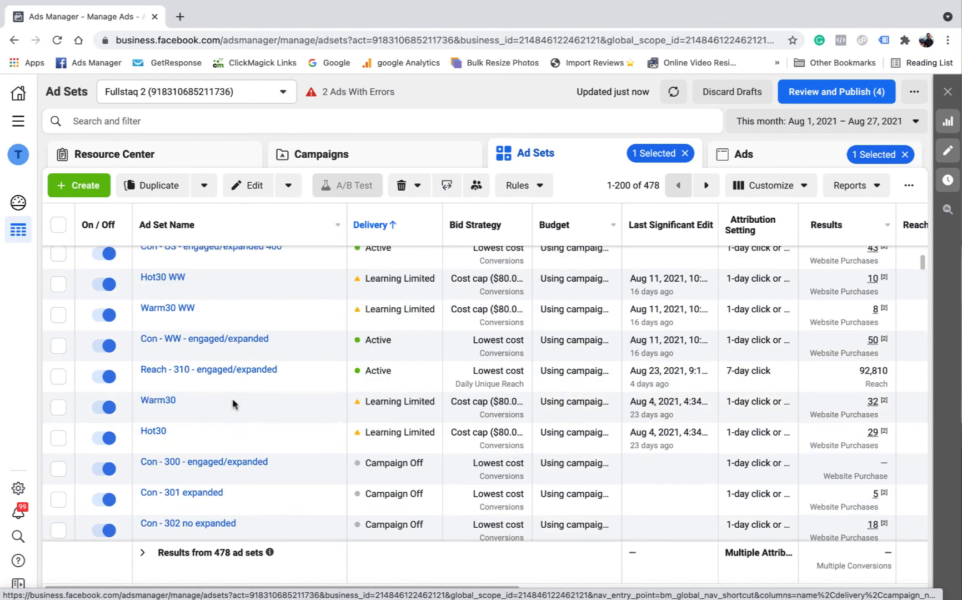
scroll(233, 521, up, 3)
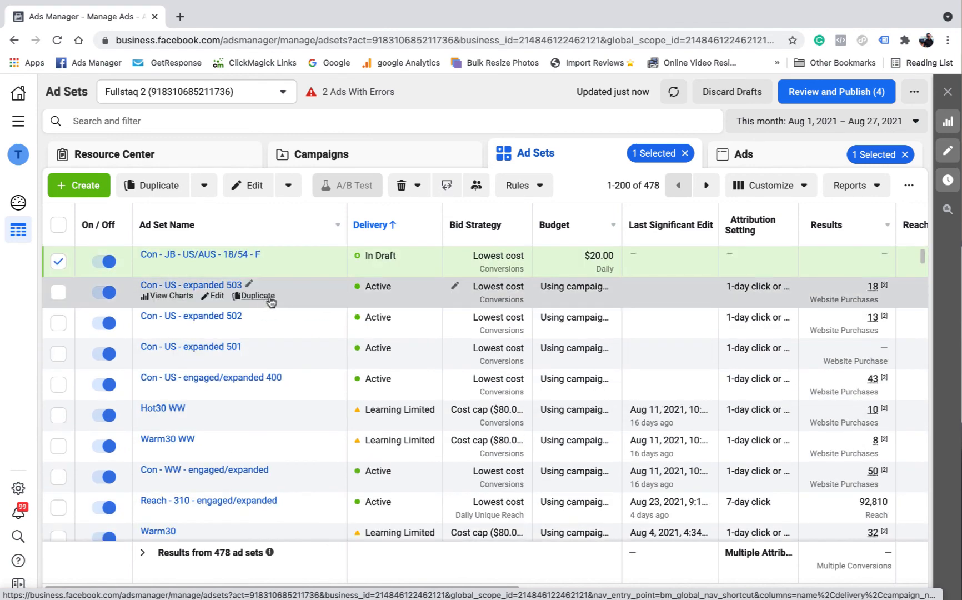
scroll(258, 376, down, 2)
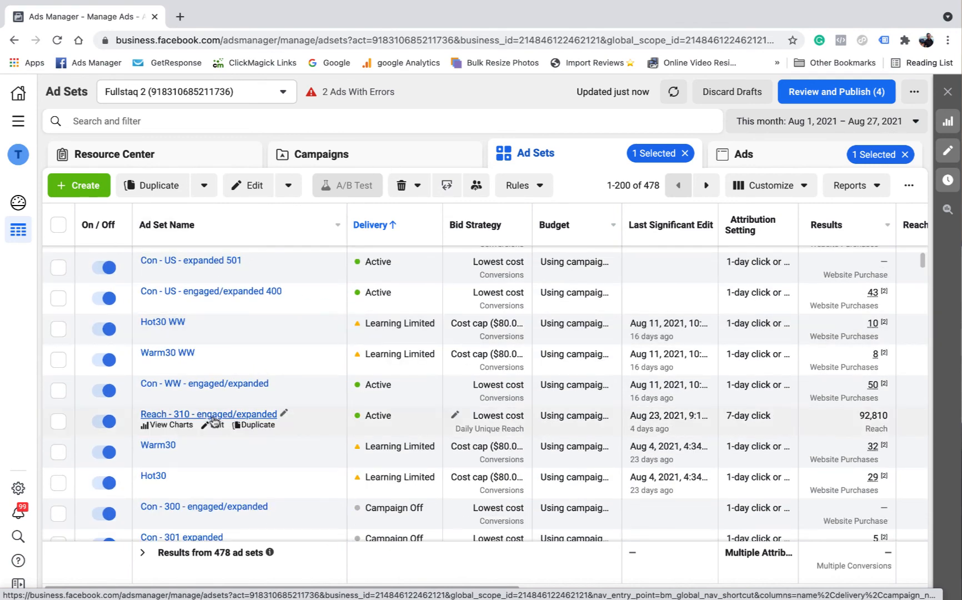
scroll(209, 427, down, 1)
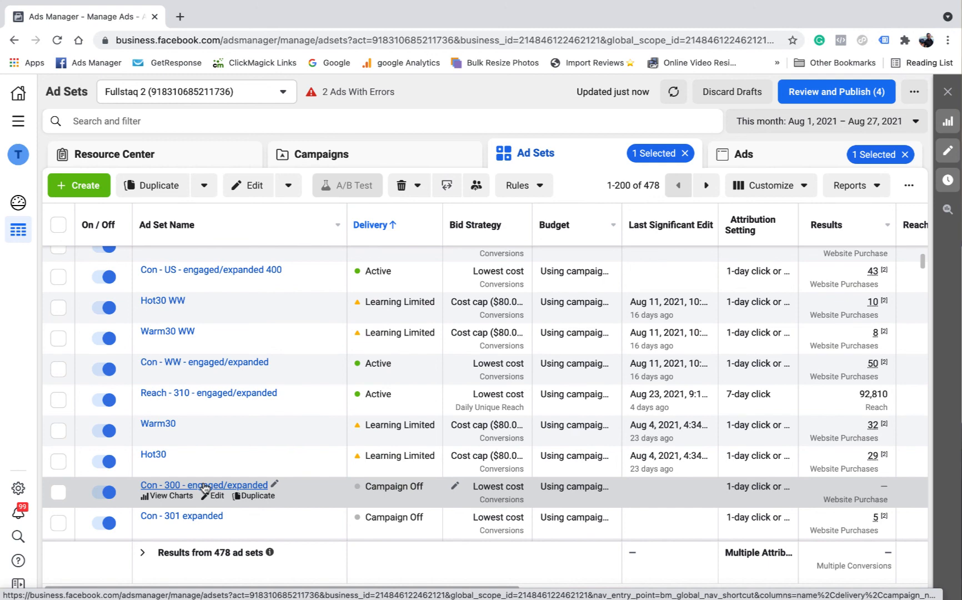
scroll(250, 361, up, 2)
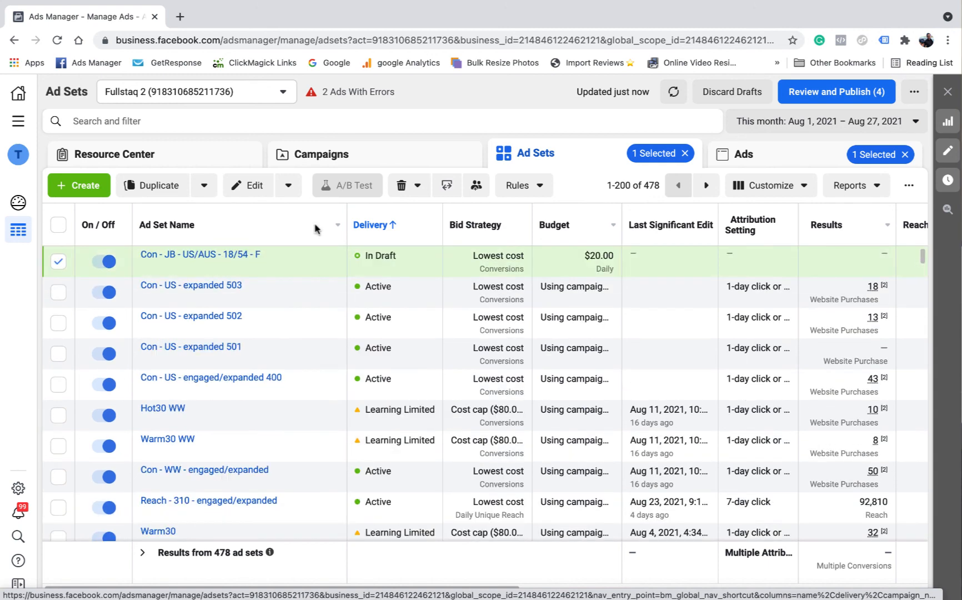
click(371, 158)
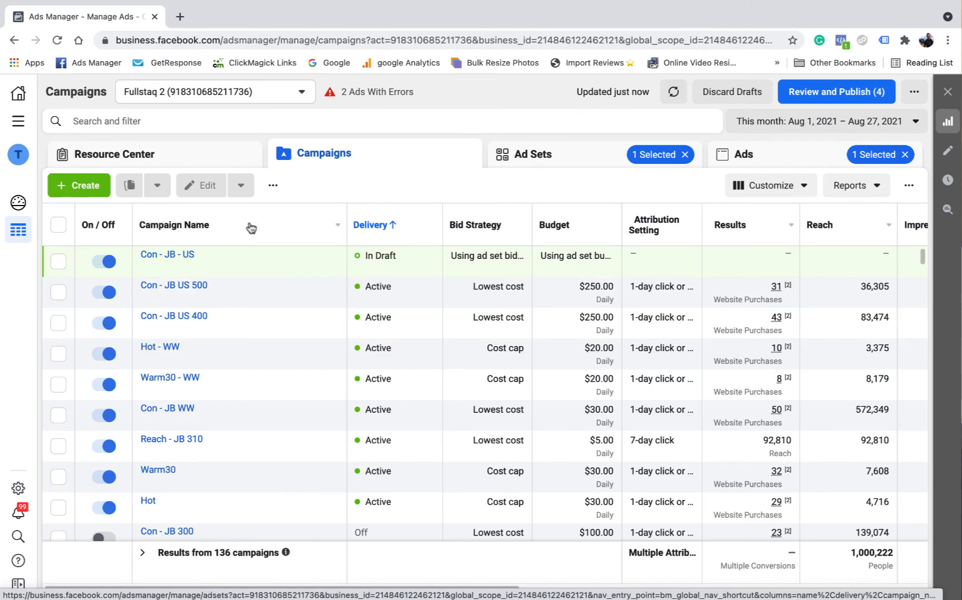